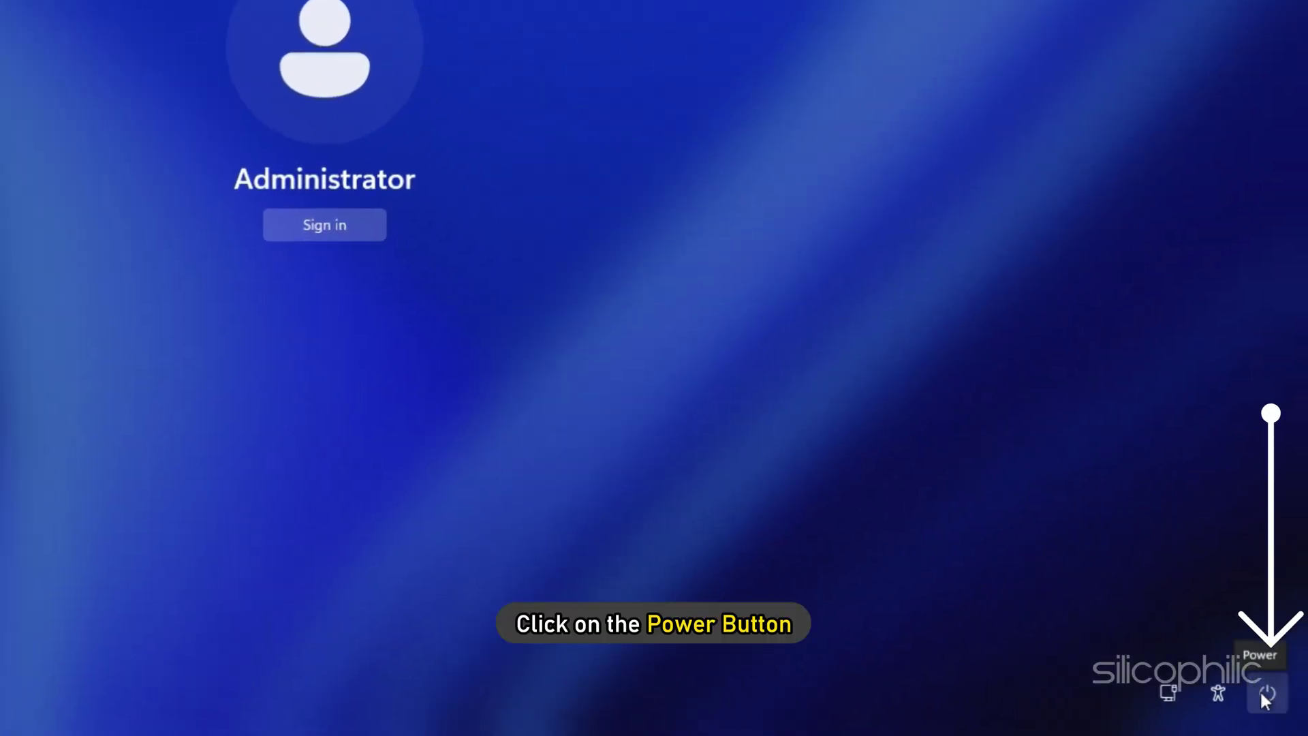
Restart into recovery, then go through Troubleshoot > Advanced options > Startup Settings and restart.
{"action": "left_click", "coordinate": [1263, 692]}
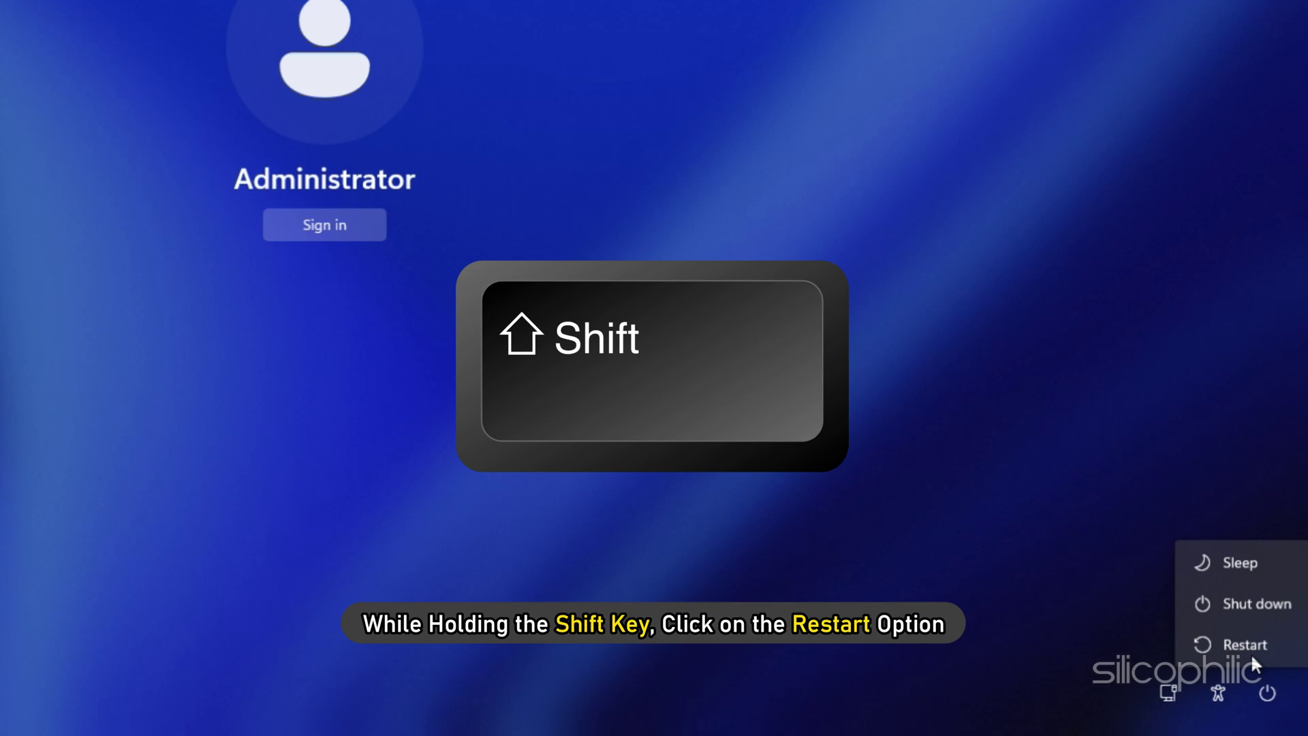
{"action": "left_click", "coordinate": [1241, 640], "text": "shift"}
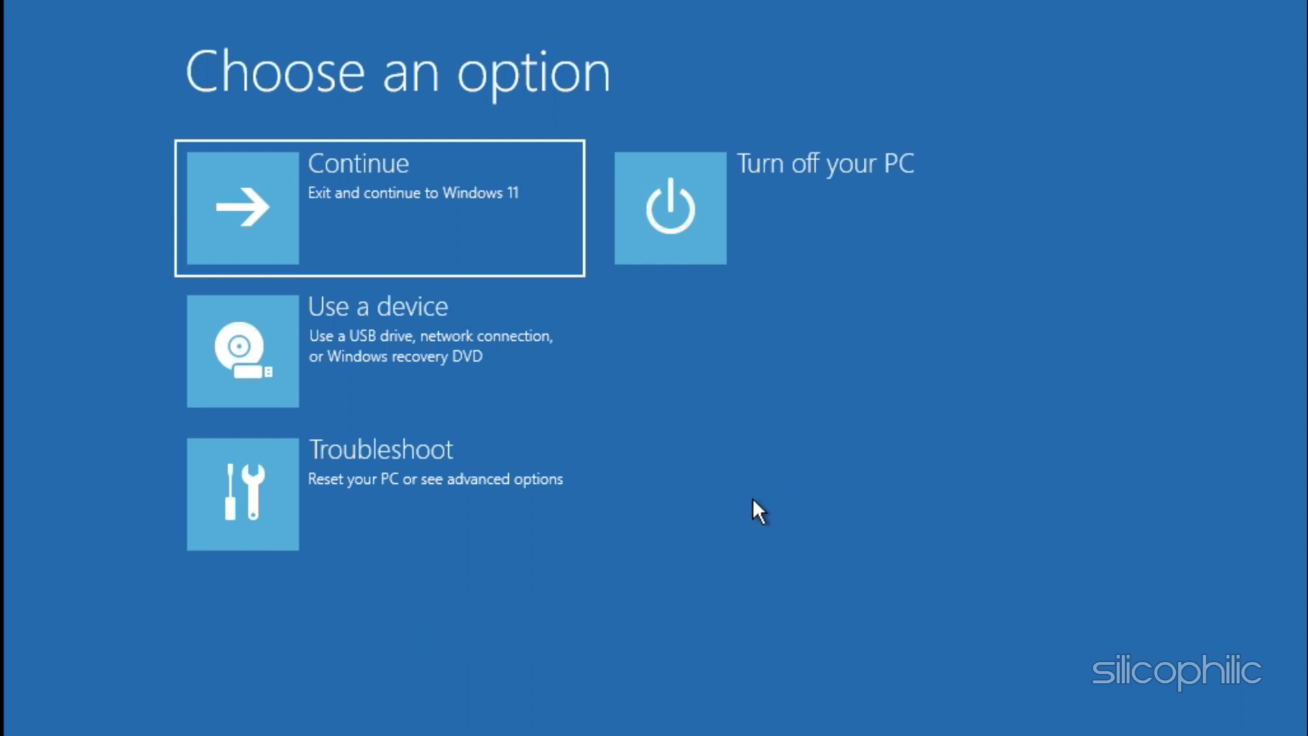
{"action": "left_click", "coordinate": [320, 469]}
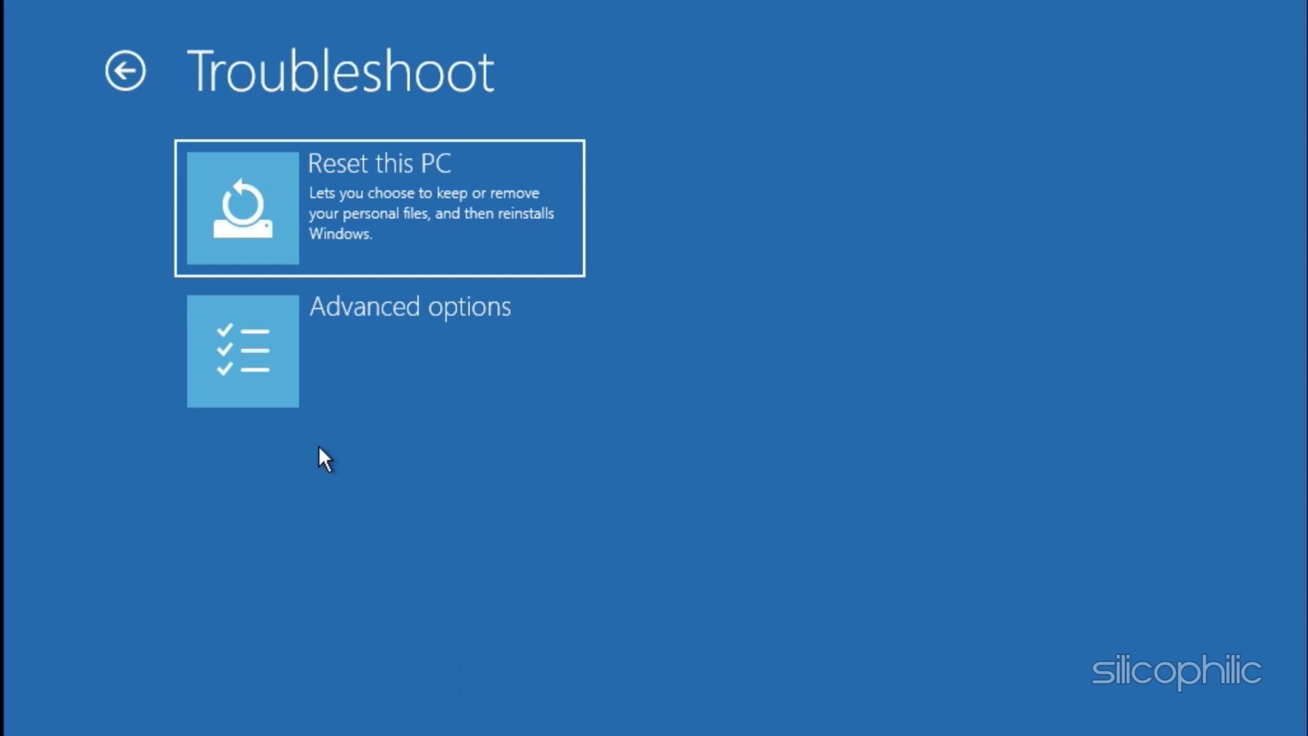
{"action": "left_click", "coordinate": [325, 344]}
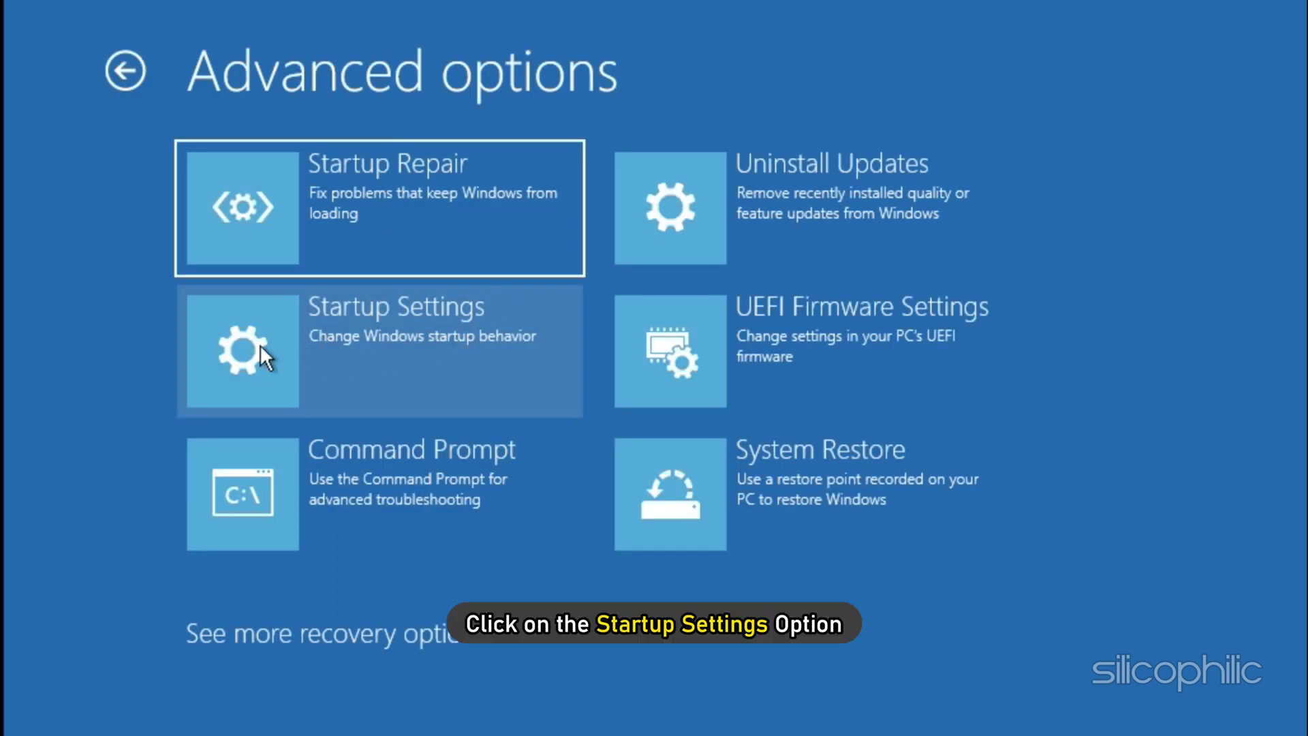
{"action": "left_click", "coordinate": [357, 332]}
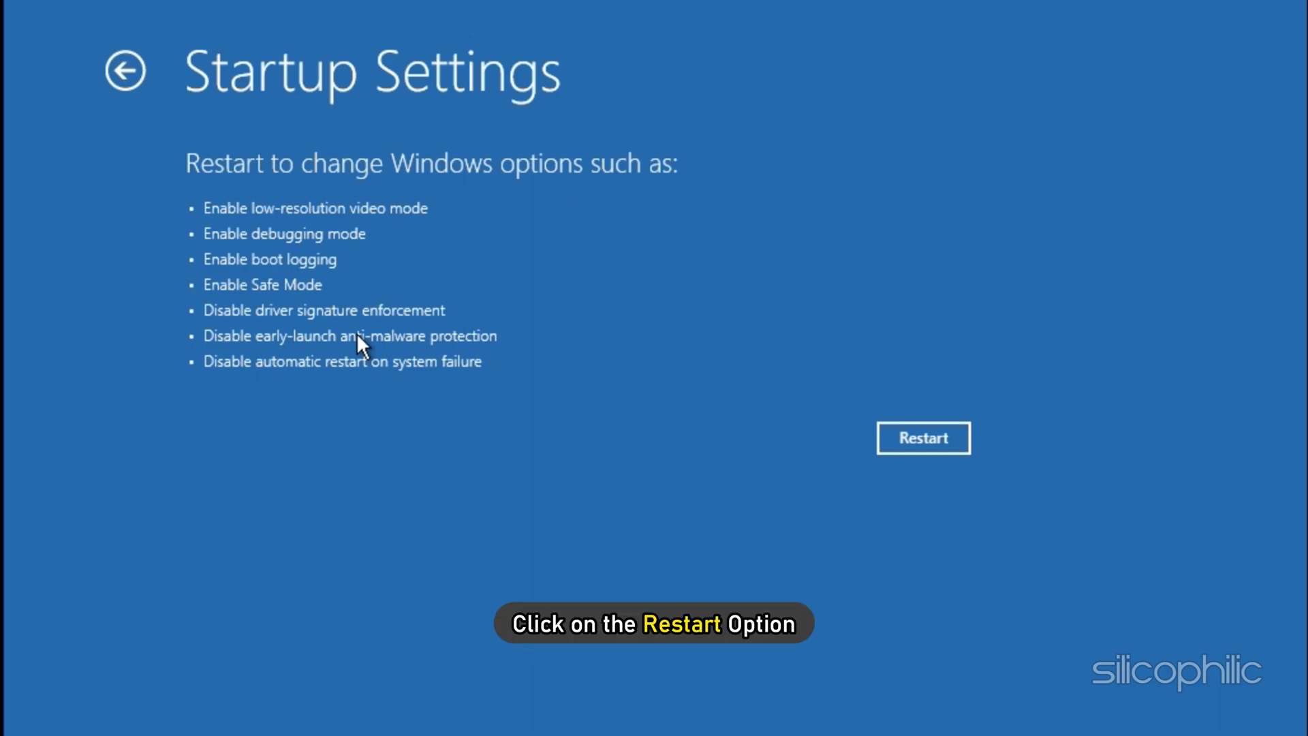
{"action": "left_click", "coordinate": [912, 439]}
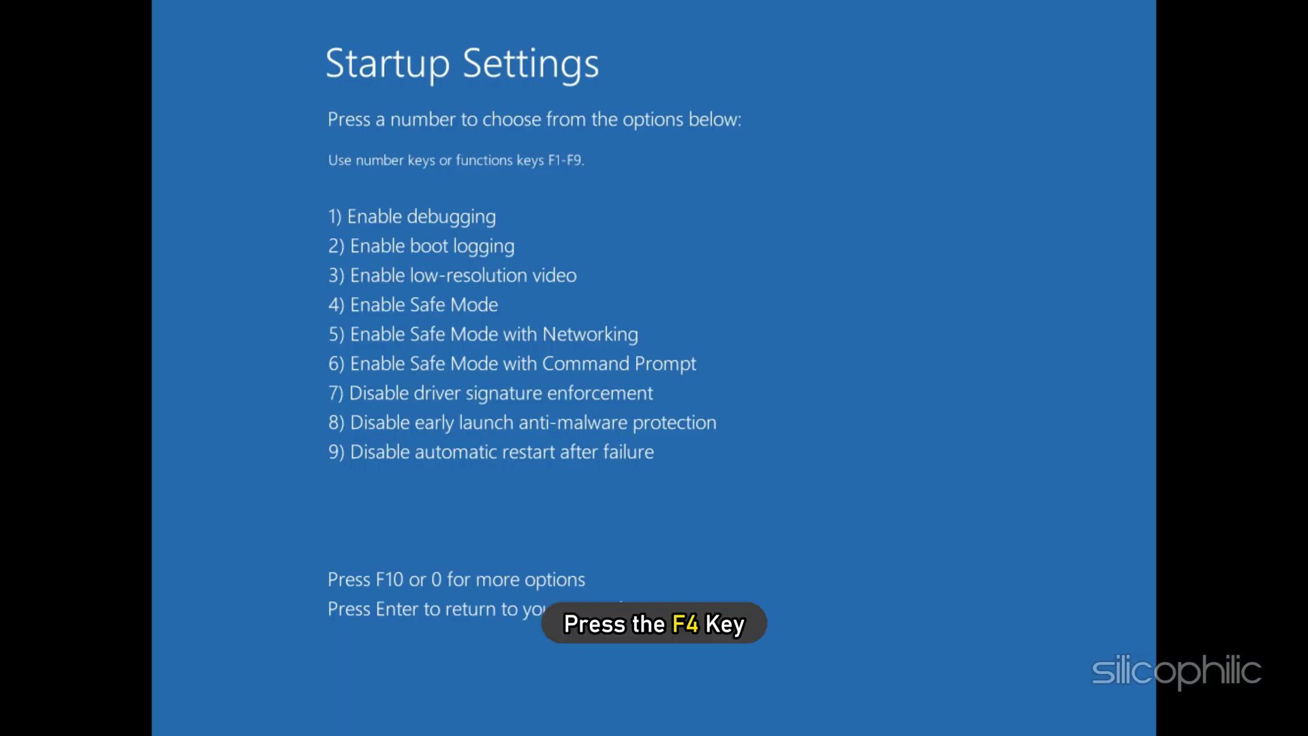
Choose Safe Mode (F4), sign in to the second account with its password, and close Get Help.
{"action": "key", "text": "F4"}
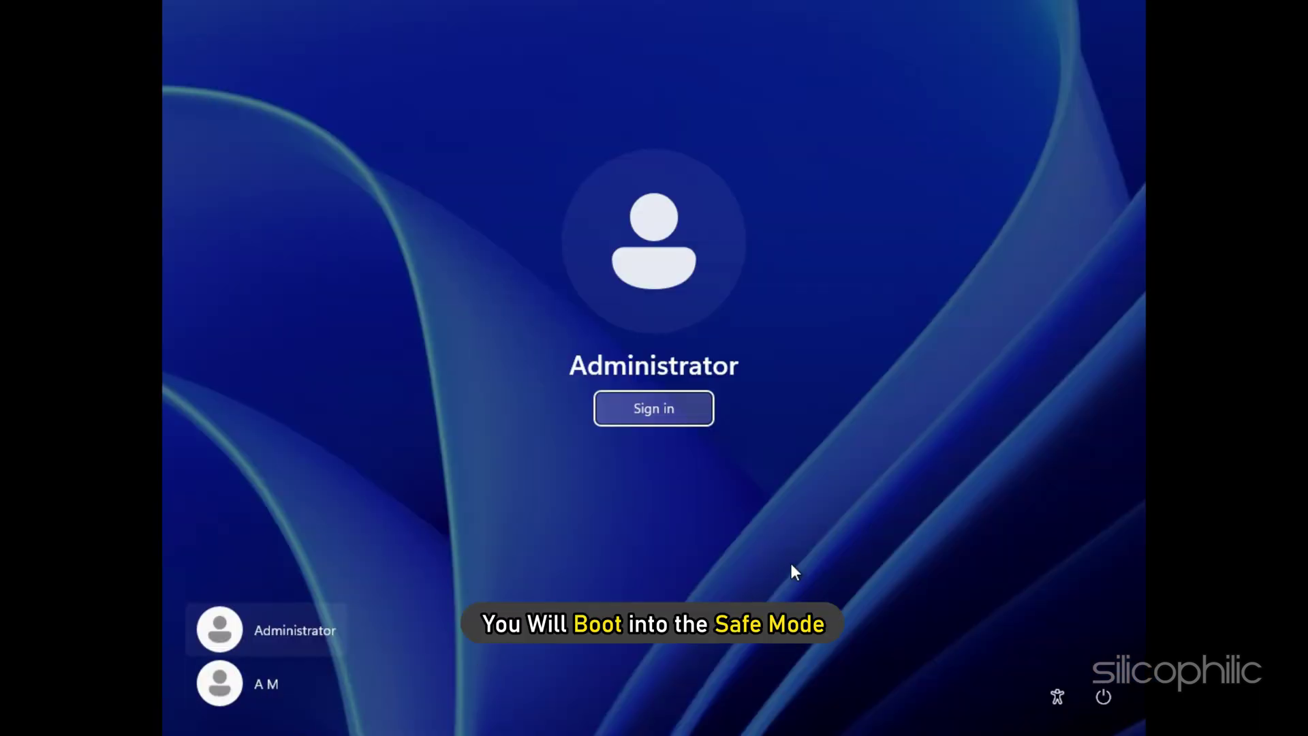
{"action": "left_click", "coordinate": [261, 689]}
{"action": "type", "text": "••"}
{"action": "key", "text": "Return"}
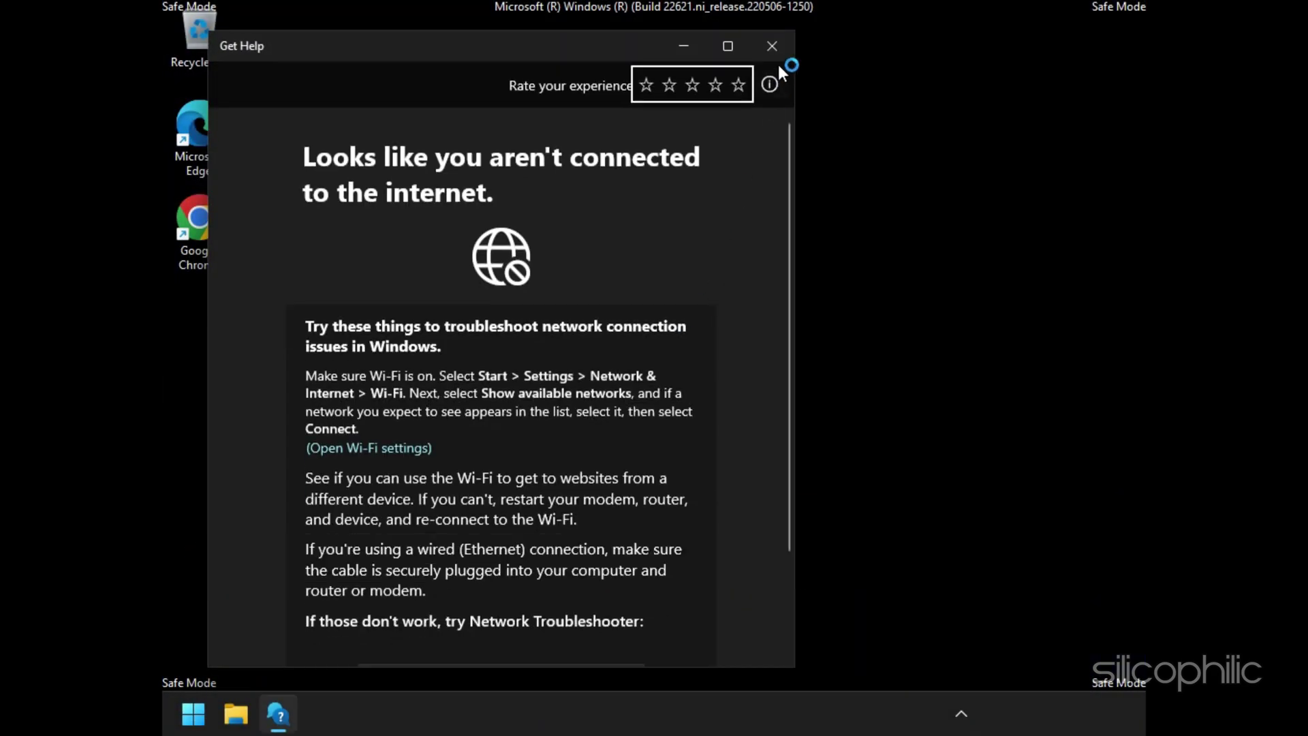
{"action": "left_click", "coordinate": [772, 46]}
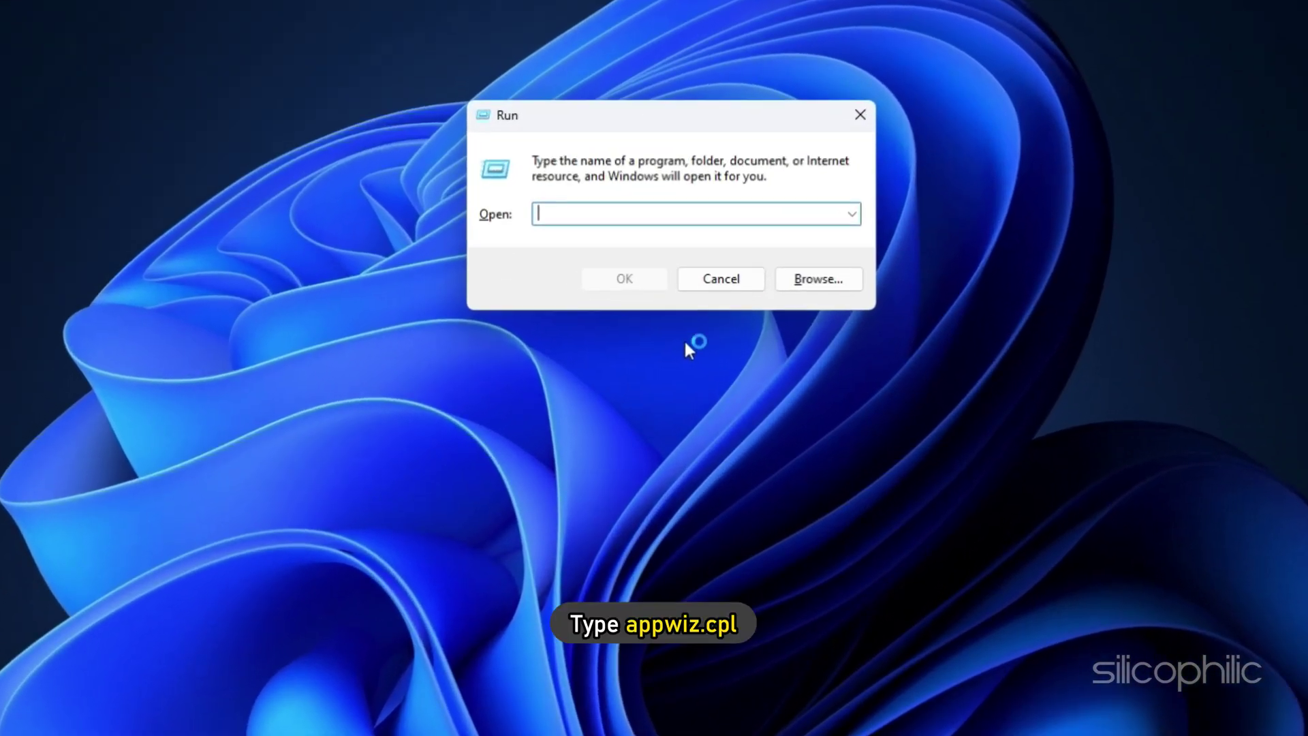
Open Programs and Features with appwiz.cpl and start uninstalling AVG AntiVirus Free.
{"action": "type", "text": "appwiz.cpl"}
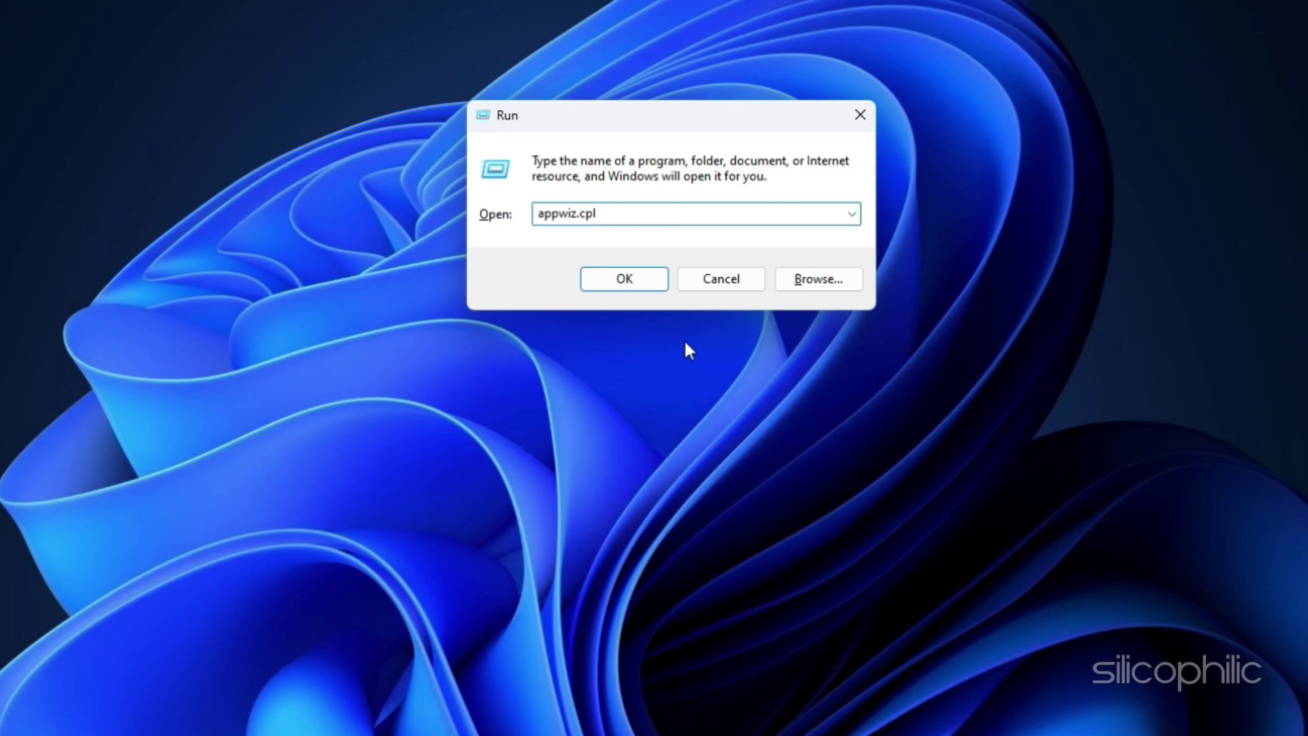
{"action": "key", "text": "Return"}
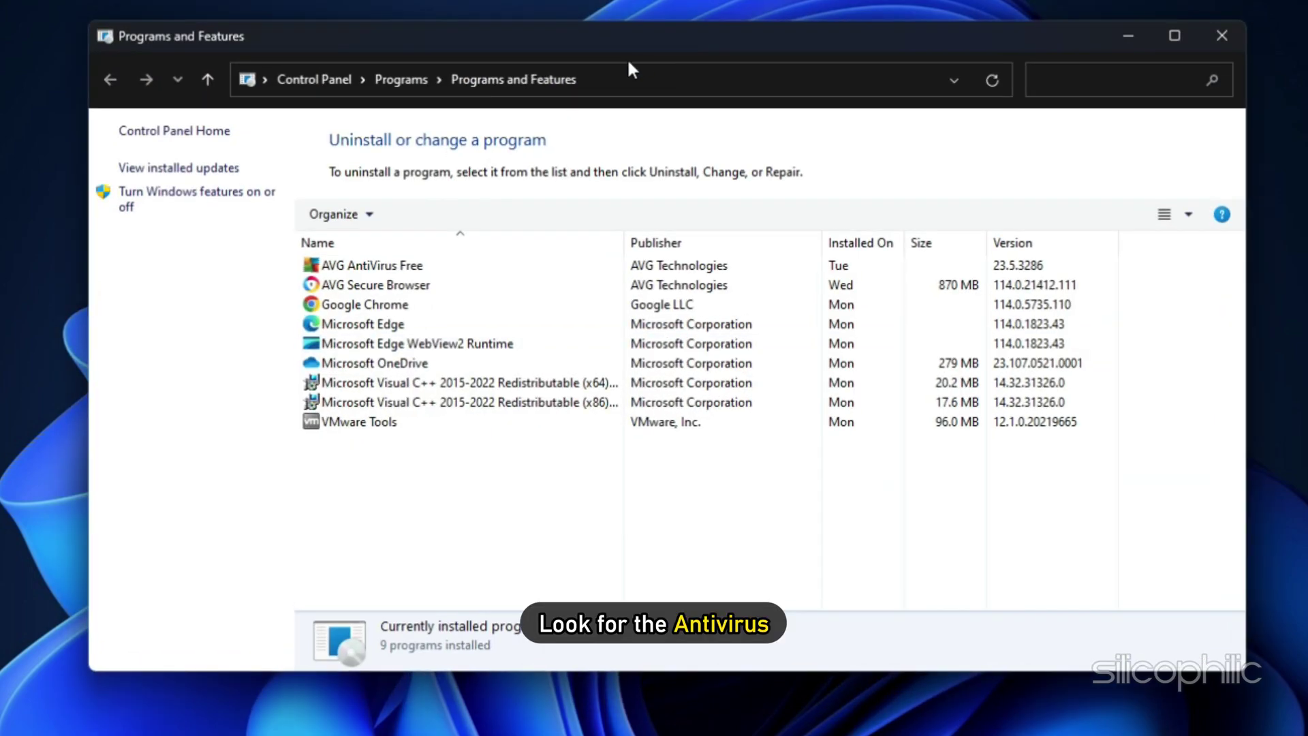
{"action": "left_click", "coordinate": [379, 269]}
{"action": "right_click", "coordinate": [350, 270]}
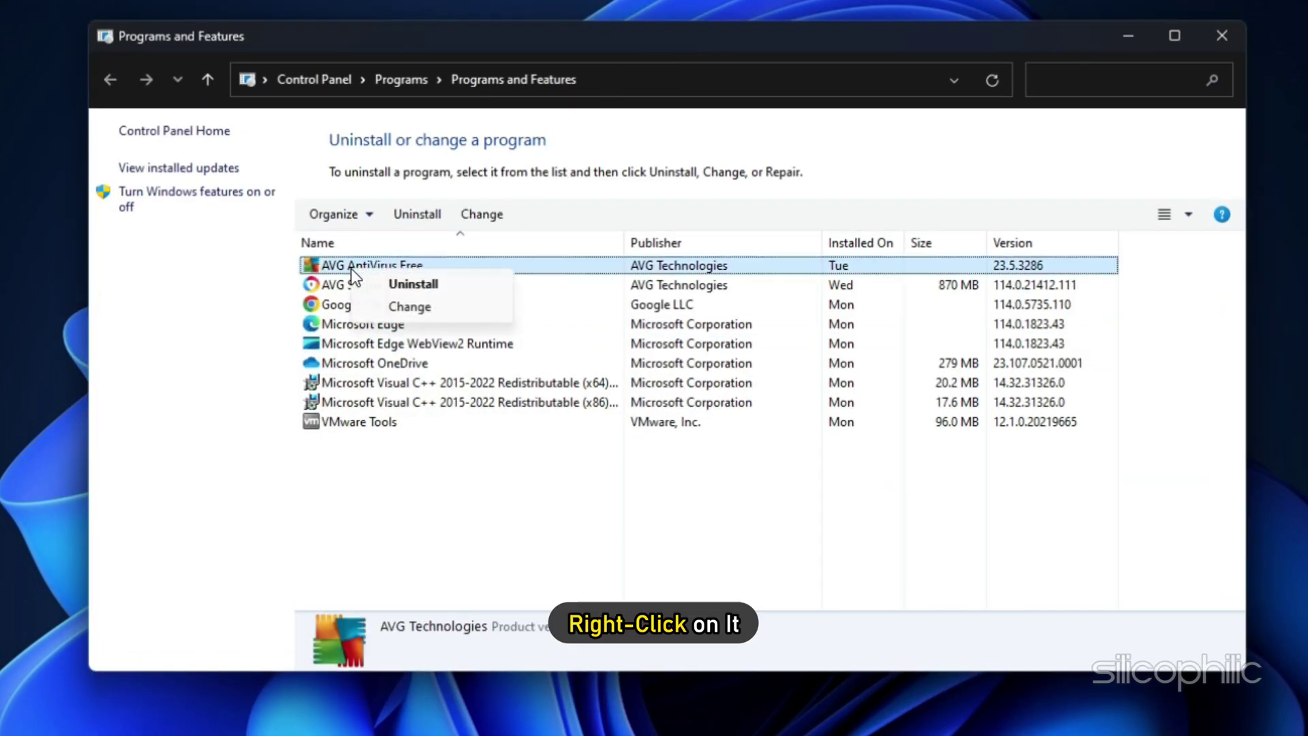
{"action": "left_click", "coordinate": [409, 285]}
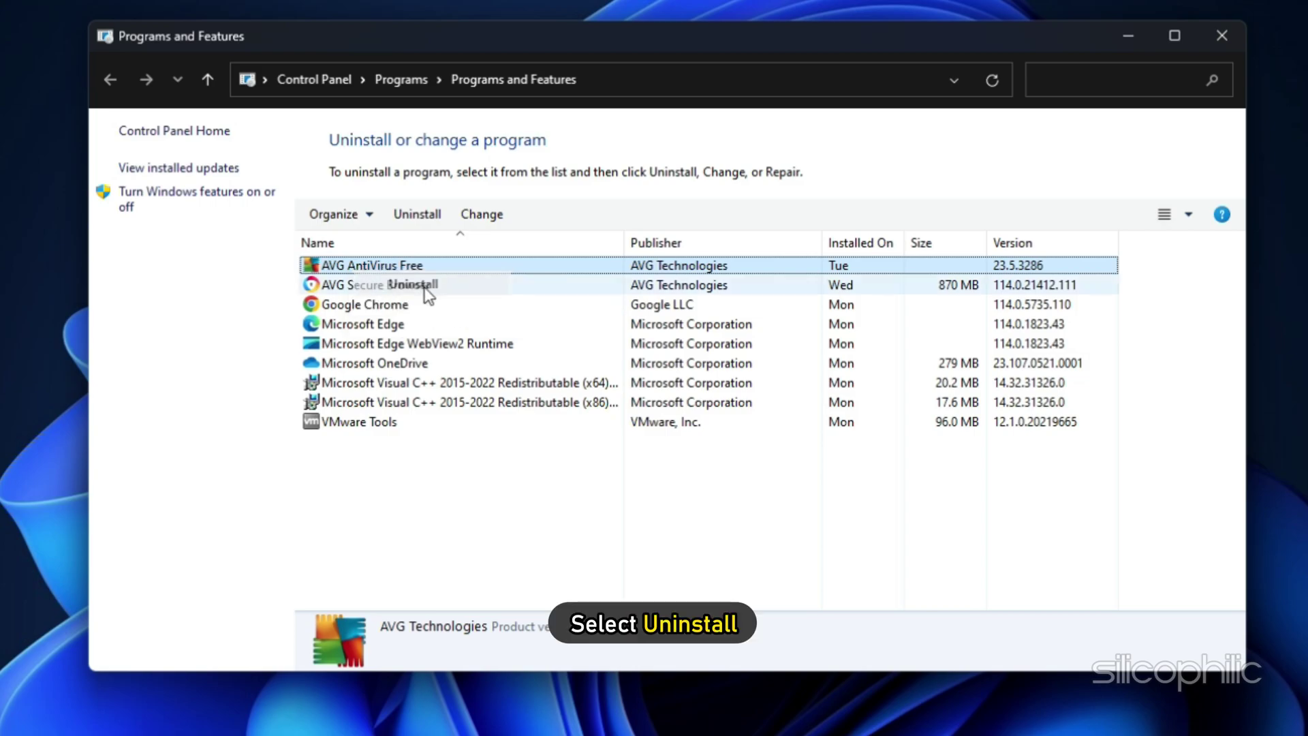
Approve and confirm the uninstall, answer the survey with reason Other and comment 'Thanks', and finish.
{"action": "left_click", "coordinate": [528, 520]}
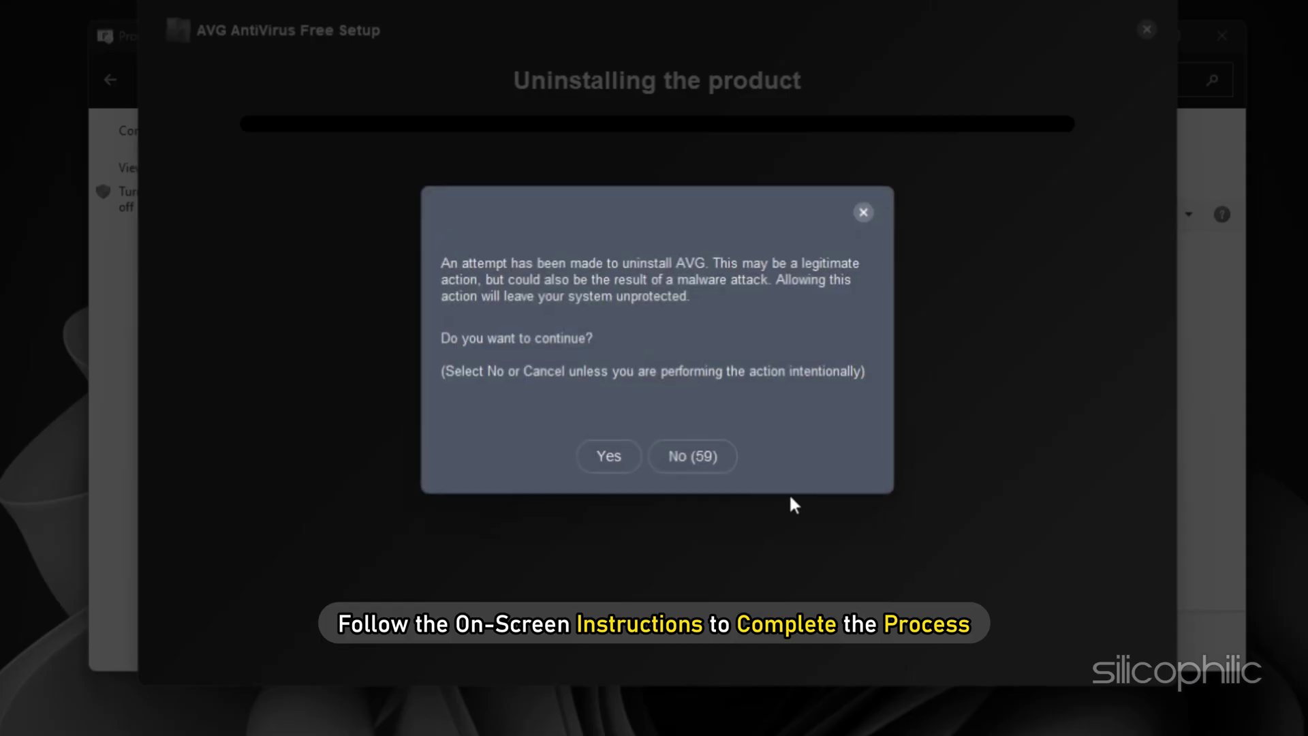
{"action": "left_click", "coordinate": [612, 463]}
{"action": "left_click", "coordinate": [354, 257]}
{"action": "left_click", "coordinate": [356, 368]}
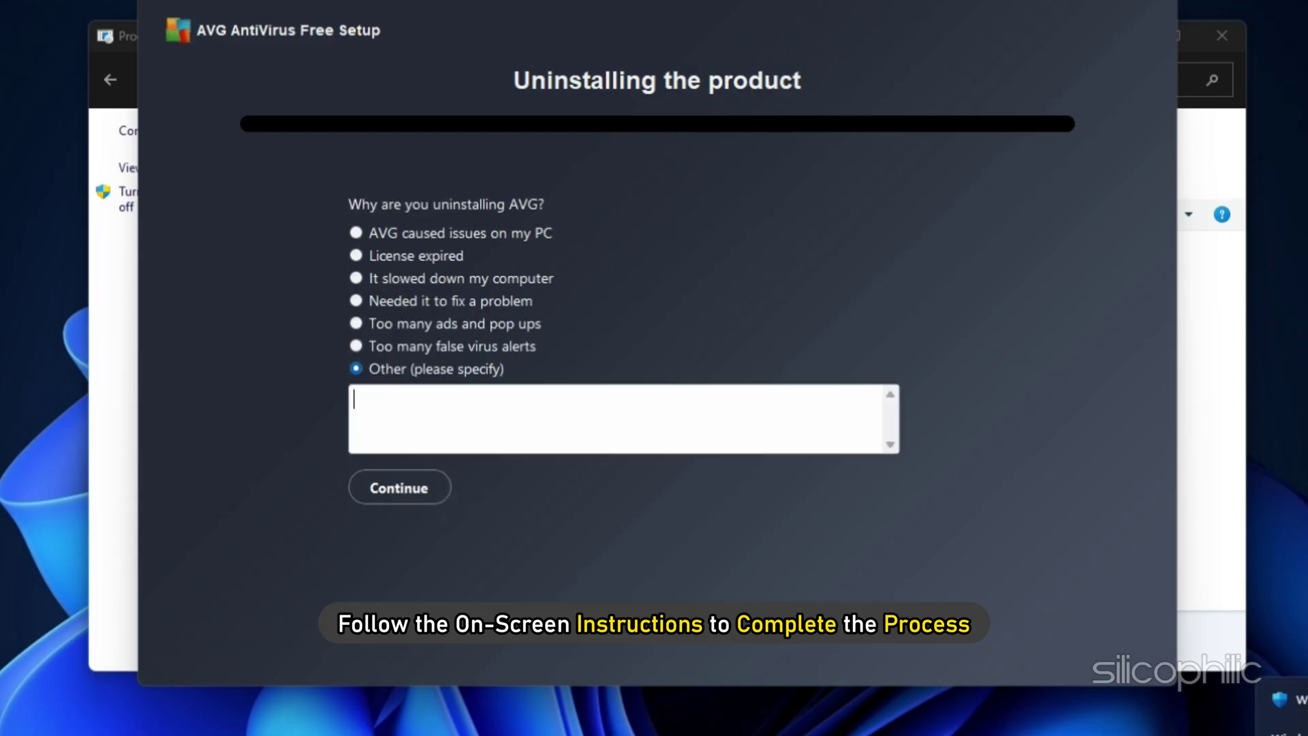
{"action": "type", "text": "Thanks"}
{"action": "left_click", "coordinate": [380, 502]}
{"action": "left_click", "coordinate": [355, 233]}
{"action": "left_click", "coordinate": [406, 441]}
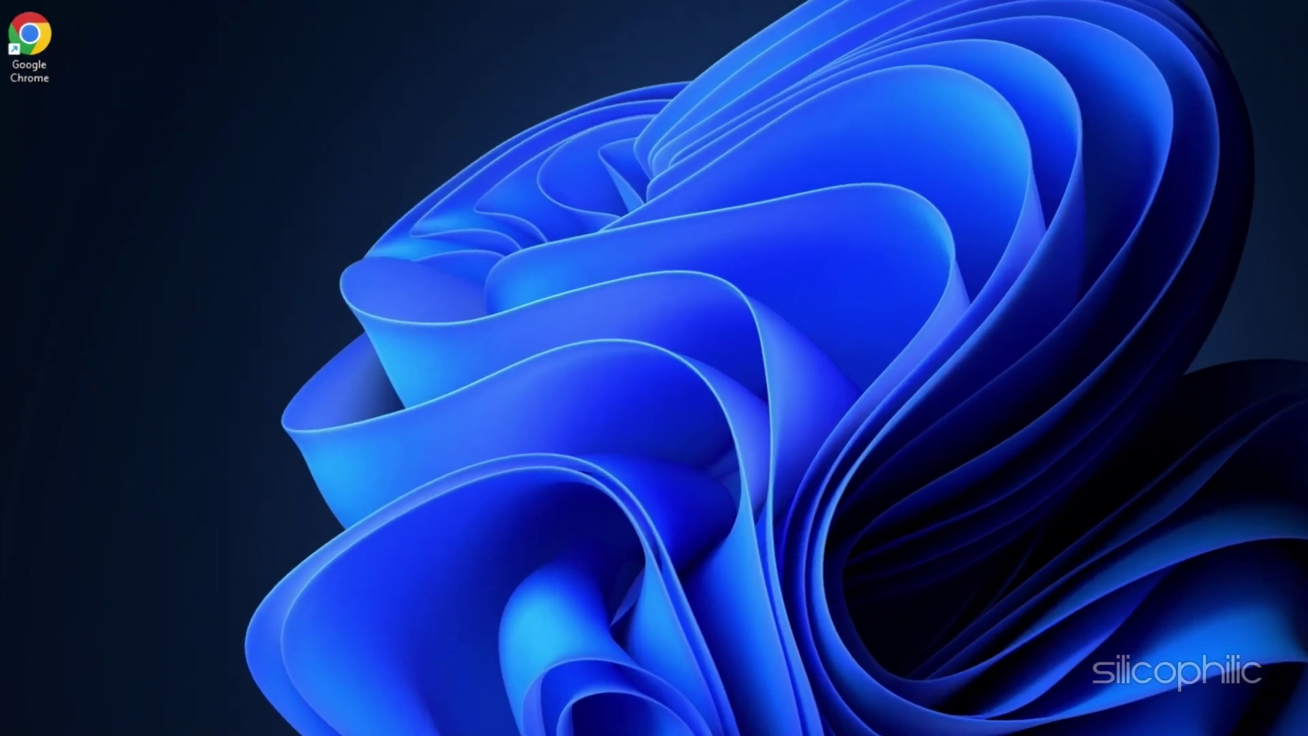
Open Command Prompt as administrator and run whoami /user.
{"action": "key", "text": "super"}
{"action": "type", "text": "cmd"}
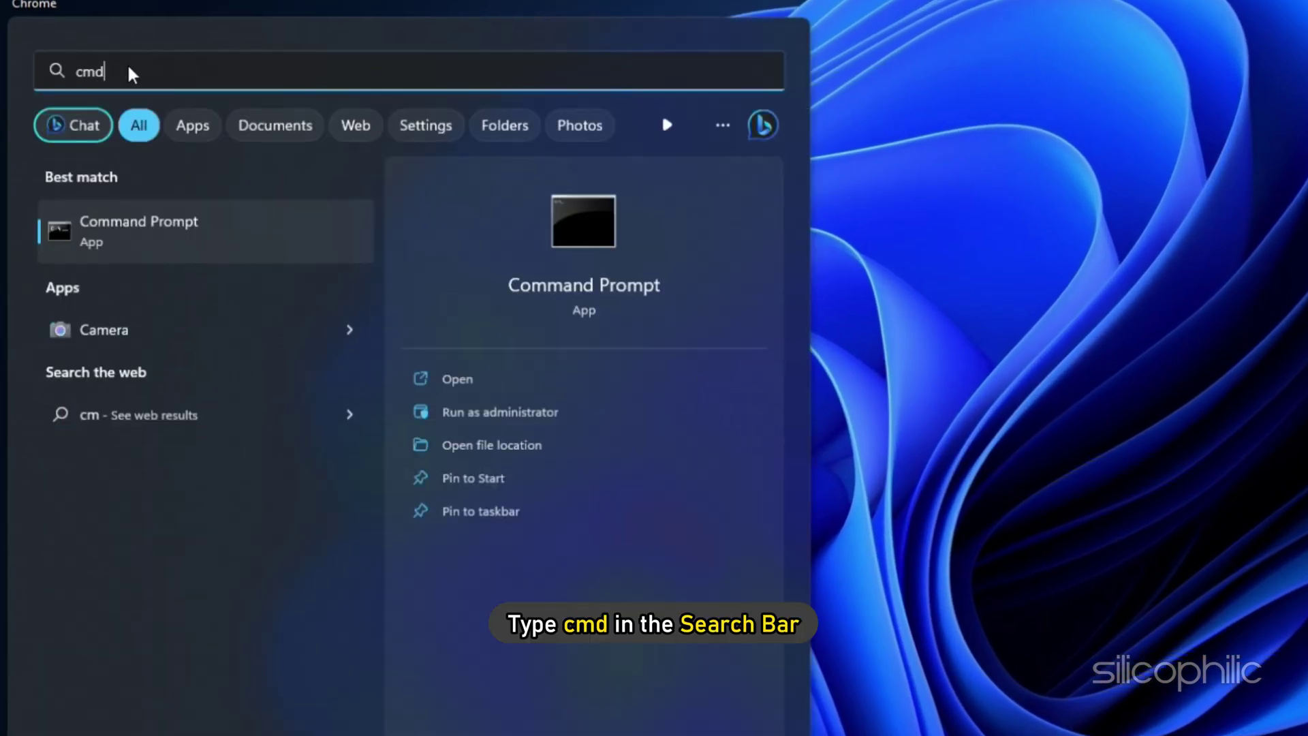
{"action": "left_click", "coordinate": [496, 412]}
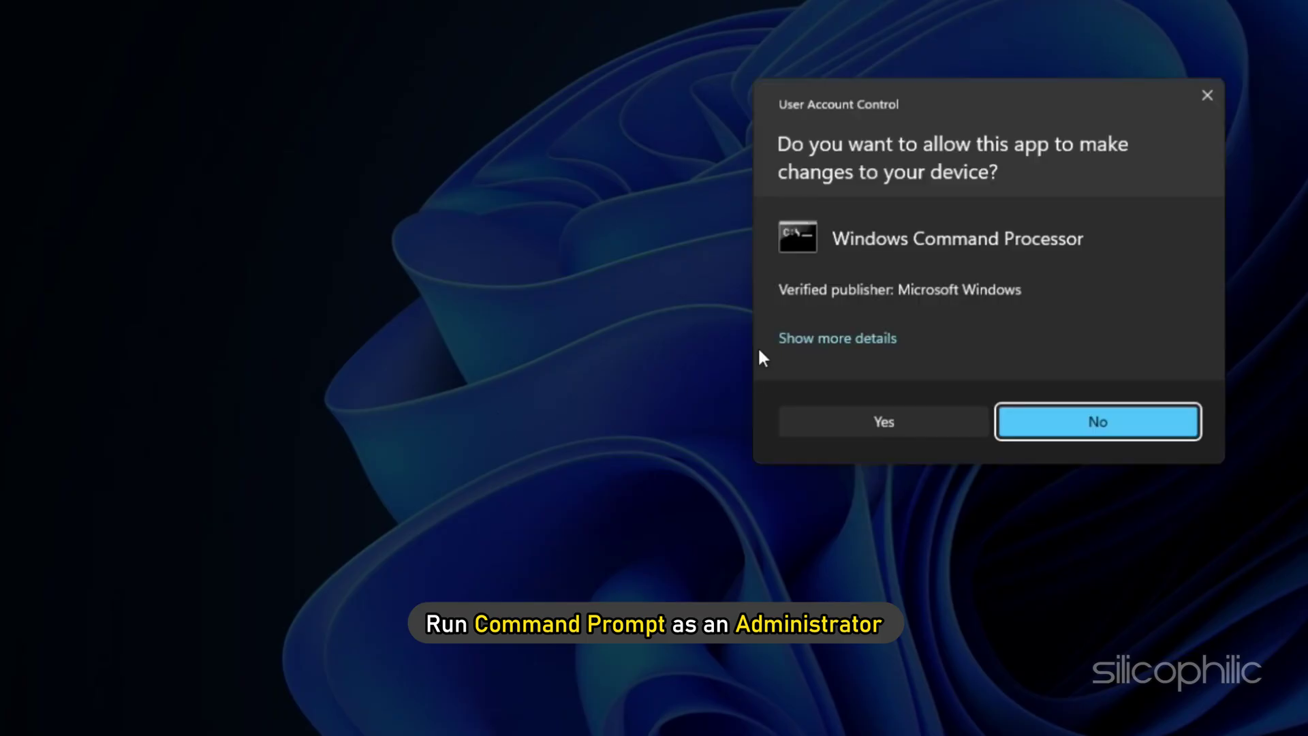
{"action": "left_click", "coordinate": [905, 426]}
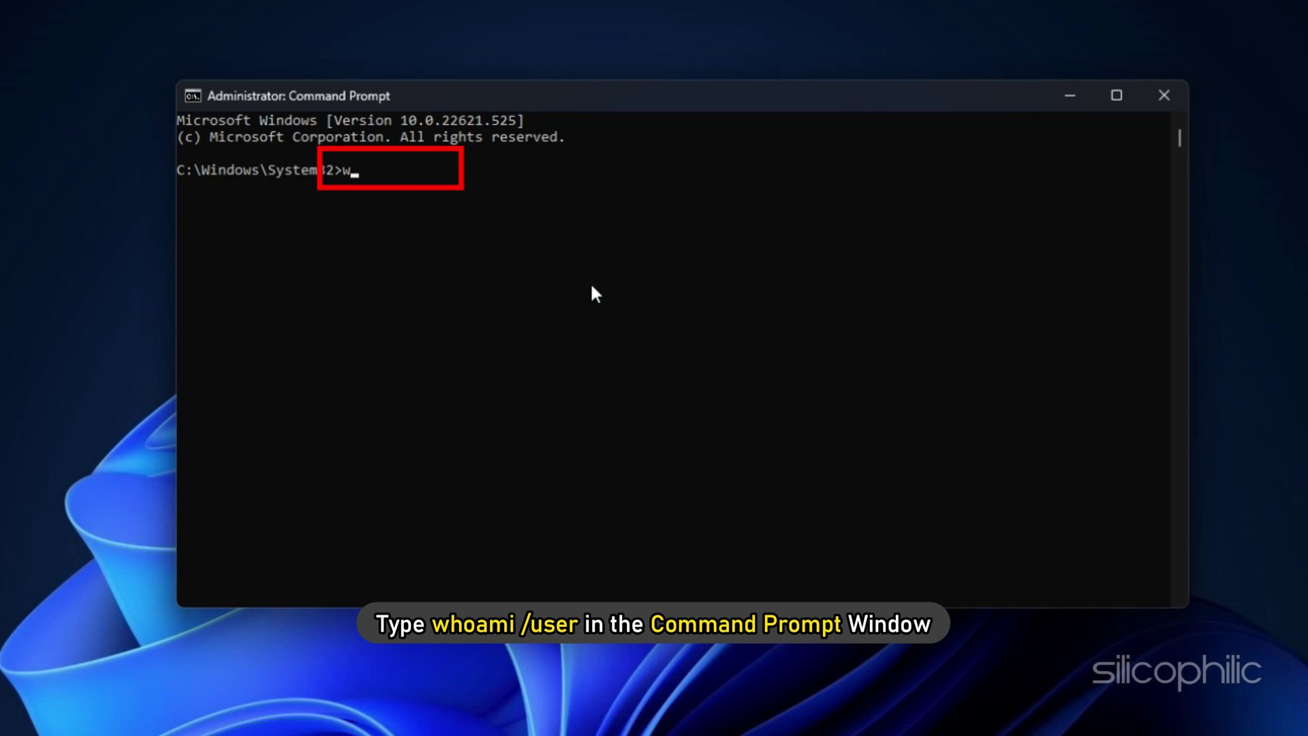
{"action": "type", "text": "whoami /user"}
{"action": "key", "text": "Return"}
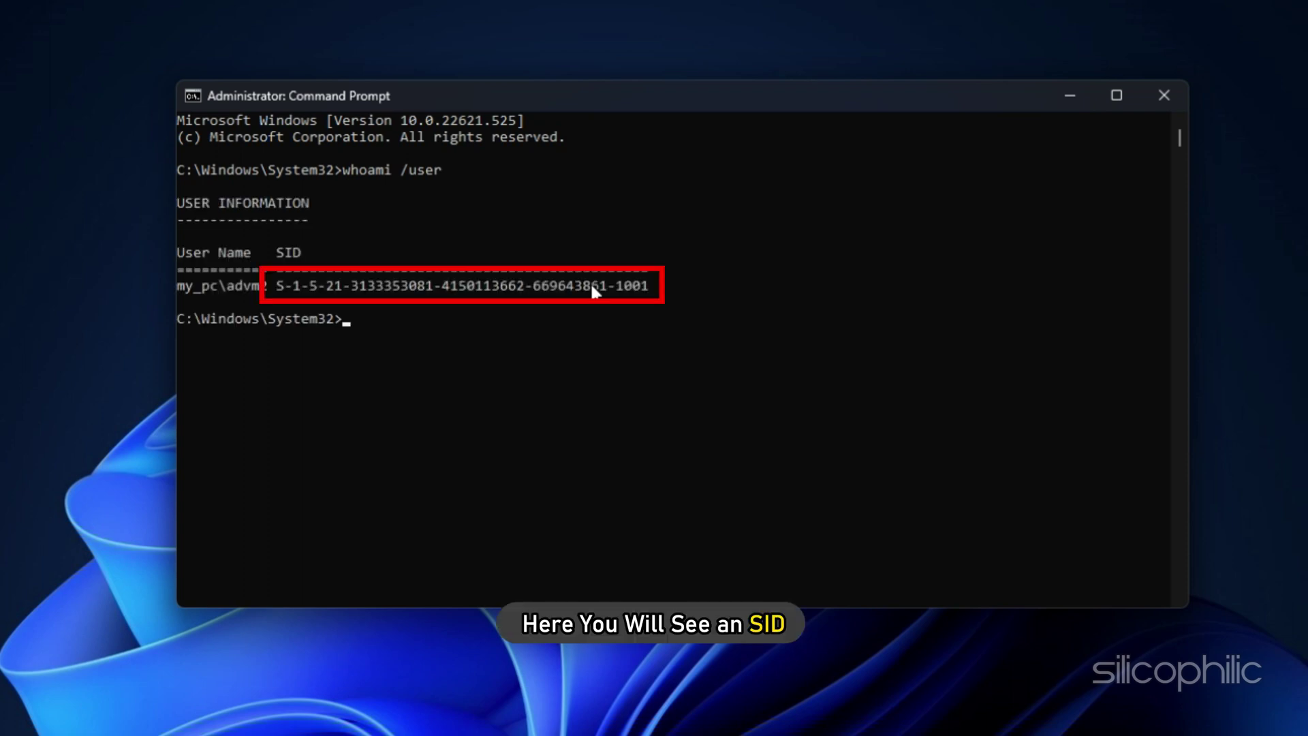
Resize and move the Command Prompt window, then select and copy the SID.
{"action": "left_click_drag", "start_coordinate": [1188, 307], "coordinate": [707, 308]}
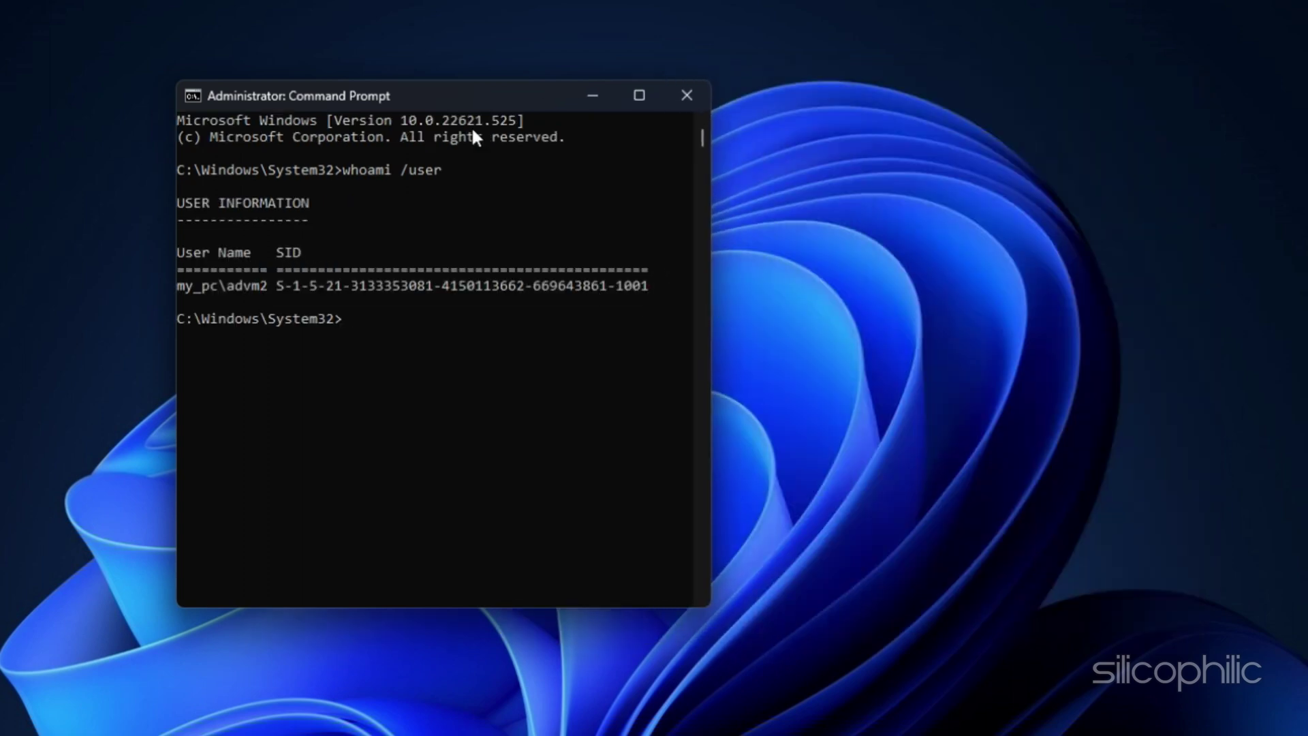
{"action": "left_click_drag", "start_coordinate": [468, 94], "coordinate": [44, 60]}
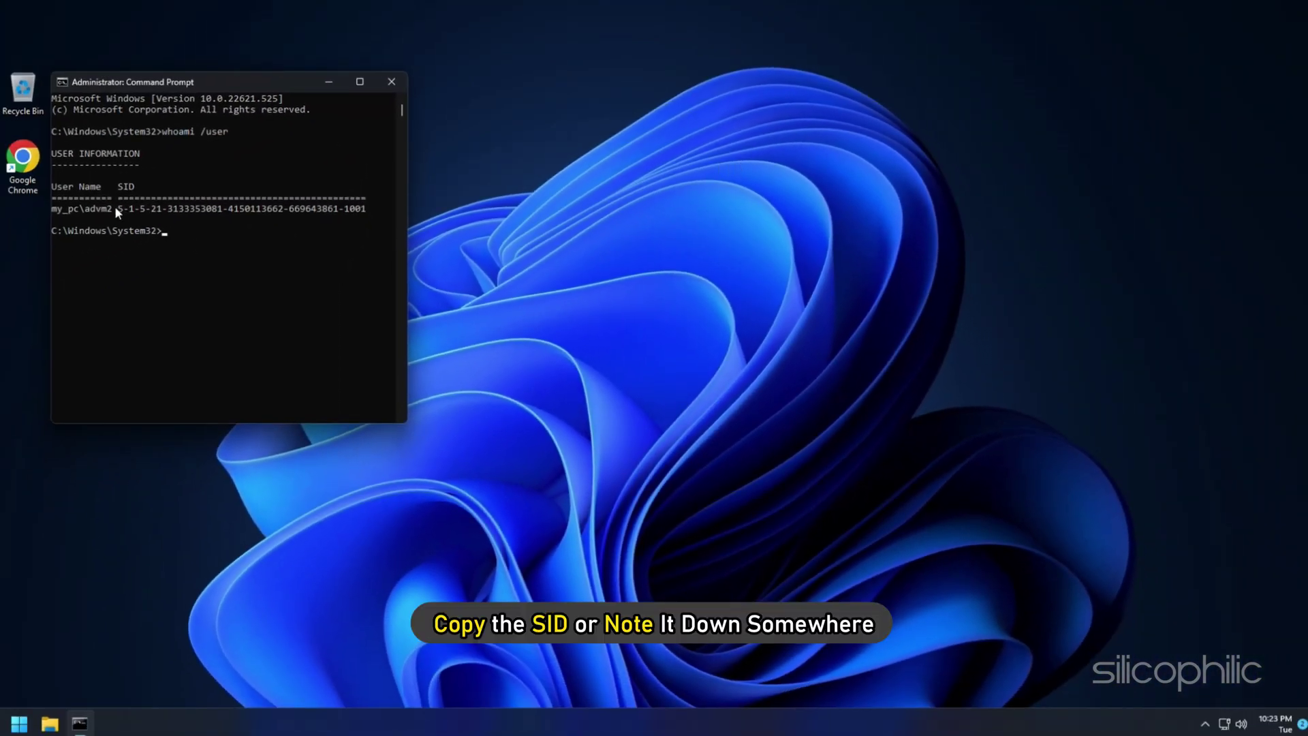
{"action": "left_click_drag", "start_coordinate": [116, 208], "coordinate": [366, 209]}
{"action": "key", "text": "ctrl+c"}
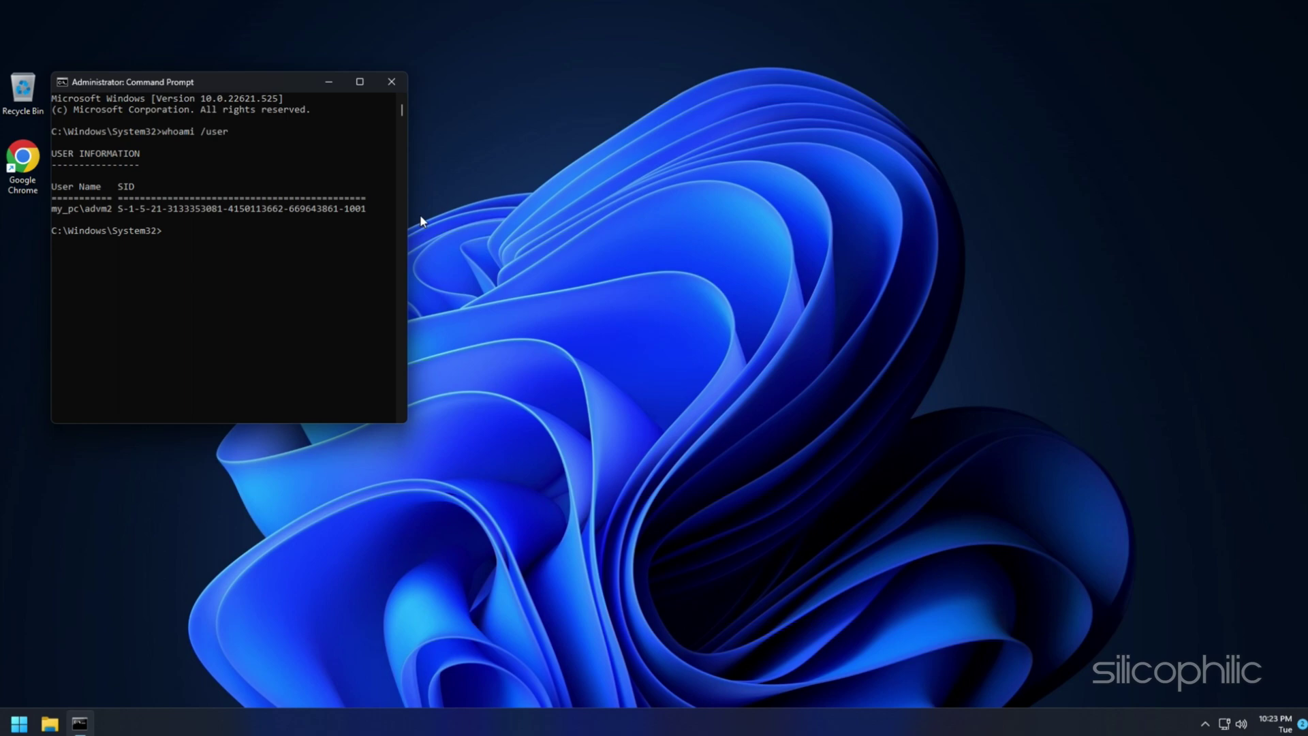
Launch Registry Editor via regedit in the Run box and approve admin access.
{"action": "key", "text": "super+r"}
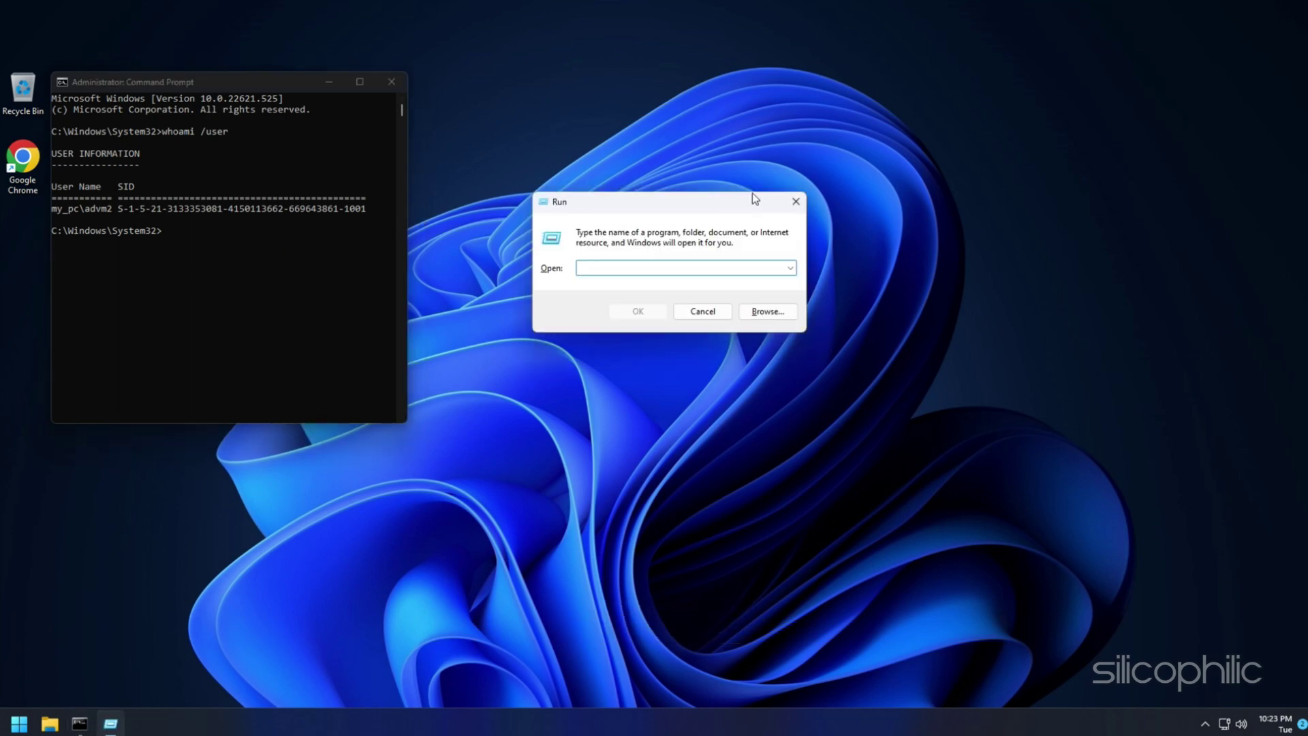
{"action": "type", "text": "regedit"}
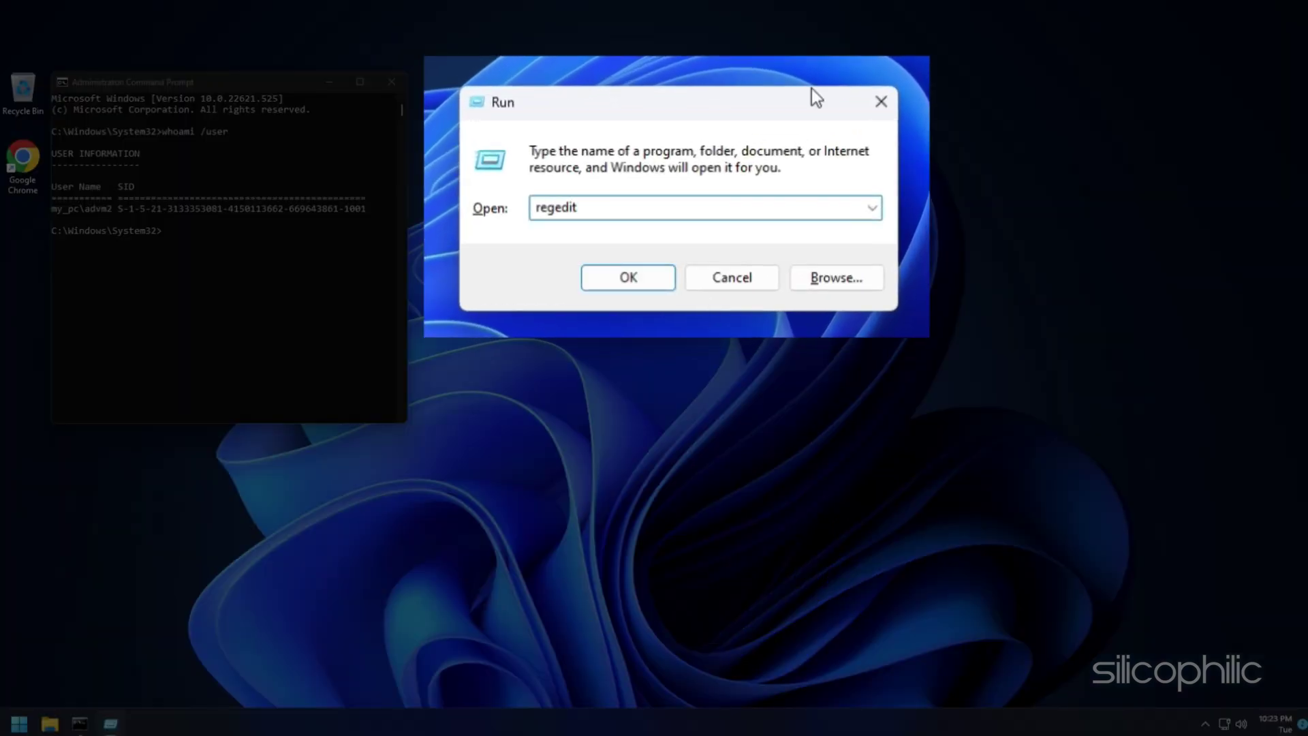
{"action": "key", "text": "Return"}
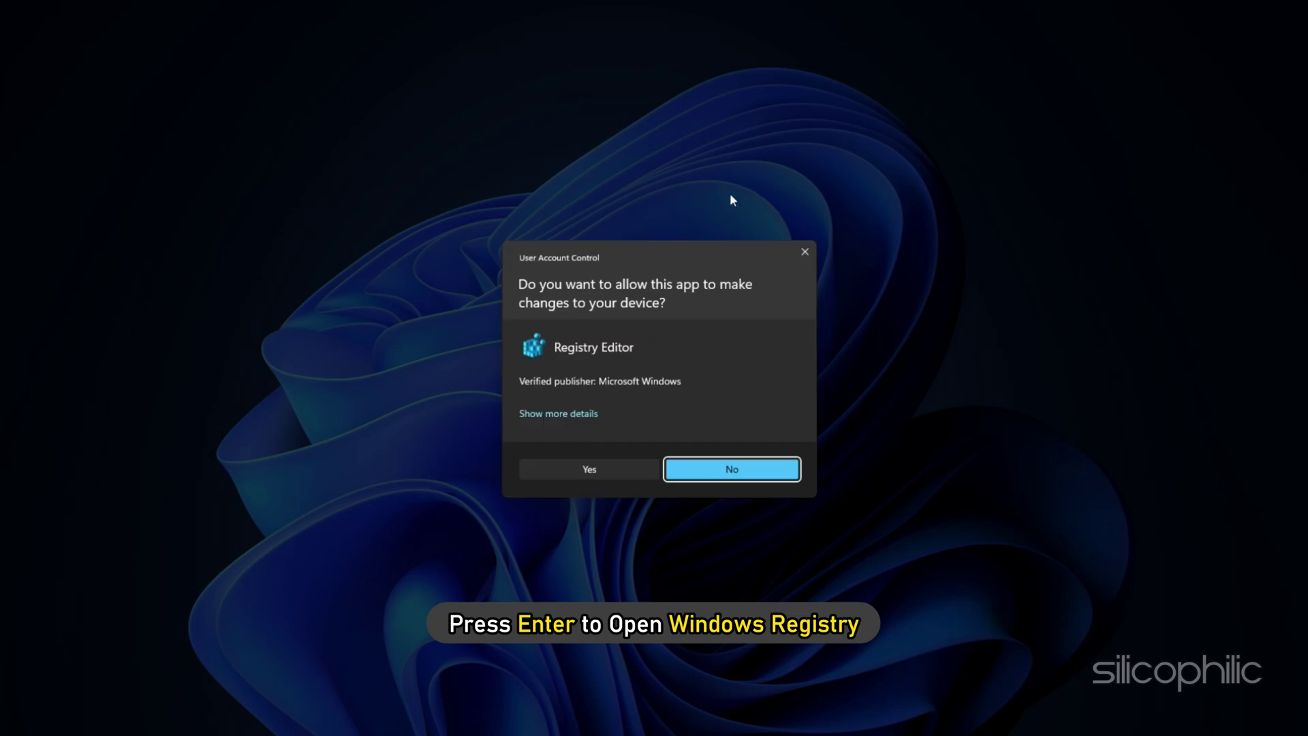
{"action": "left_click", "coordinate": [726, 467]}
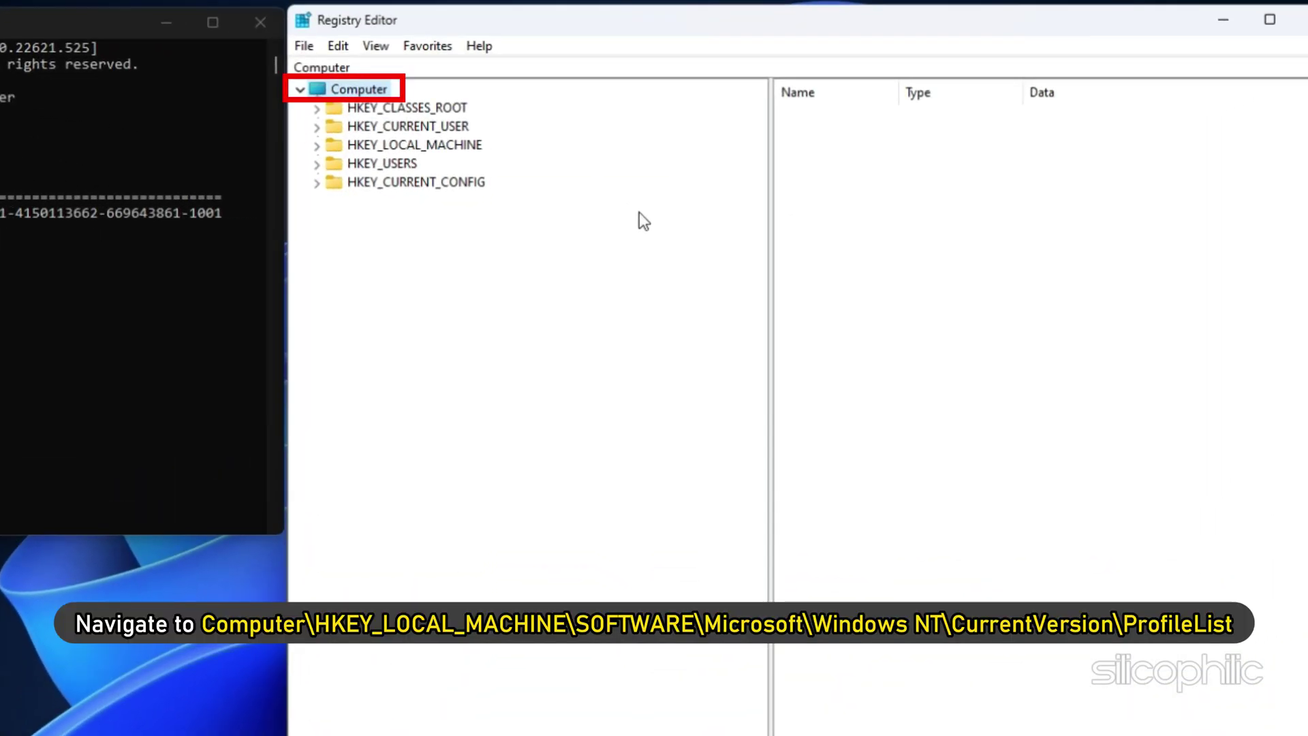
Expand HKEY_LOCAL_MACHINE\SOFTWARE\Microsoft\Windows NT\CurrentVersion down to ProfileList.
{"action": "double_click", "coordinate": [336, 145]}
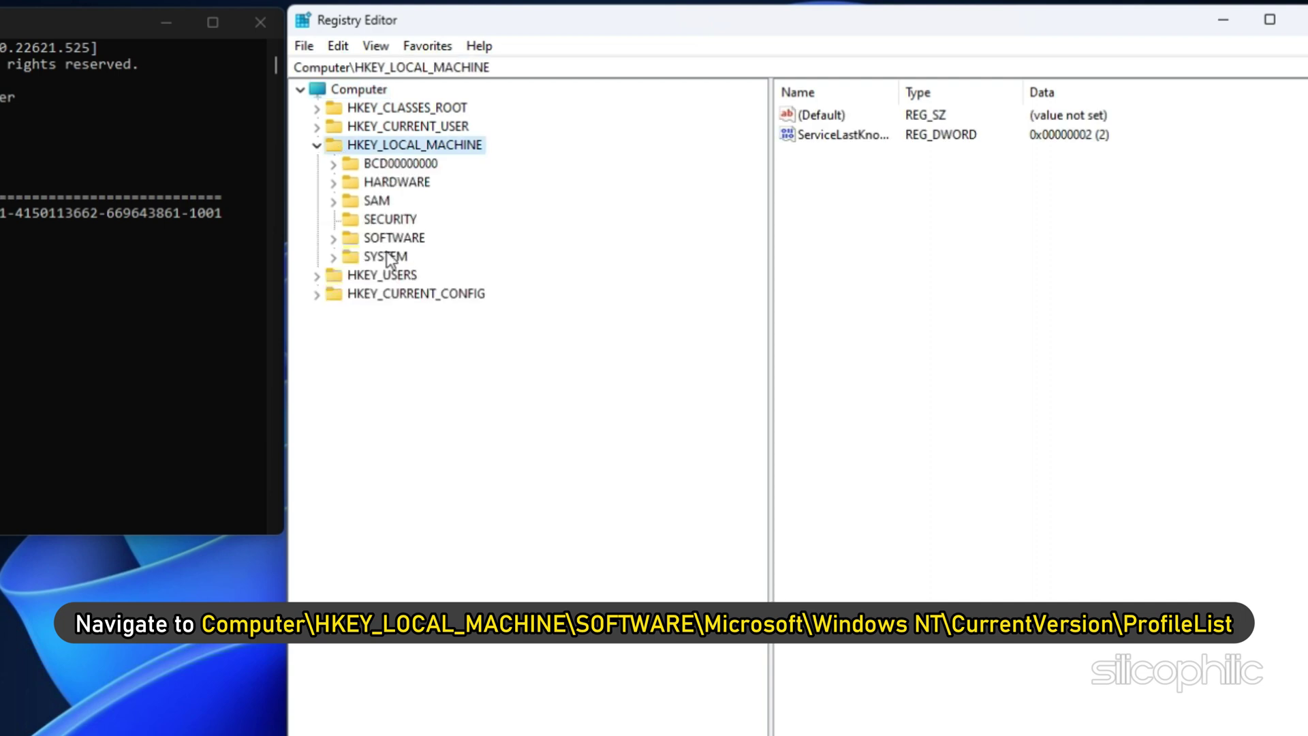
{"action": "double_click", "coordinate": [350, 238]}
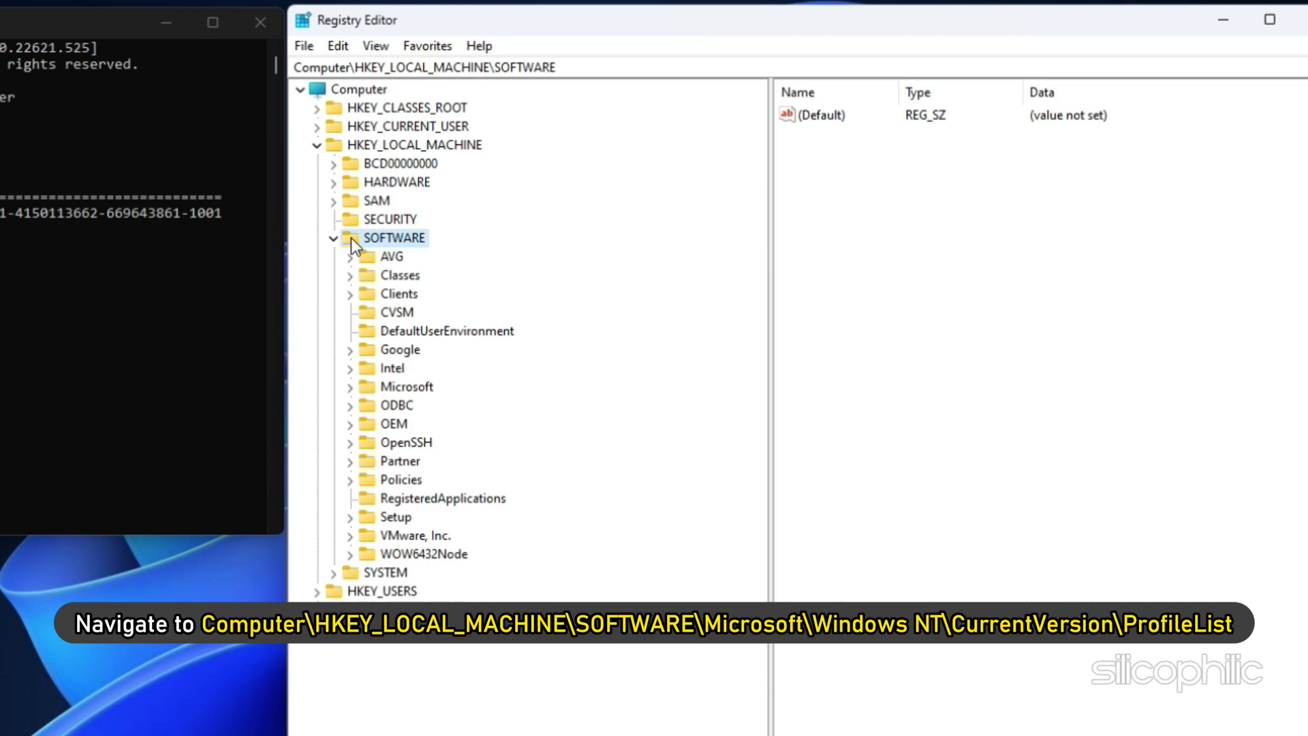
{"action": "double_click", "coordinate": [366, 388]}
{"action": "scroll", "coordinate": [494, 470], "scroll_direction": "down", "scroll_amount": 20}
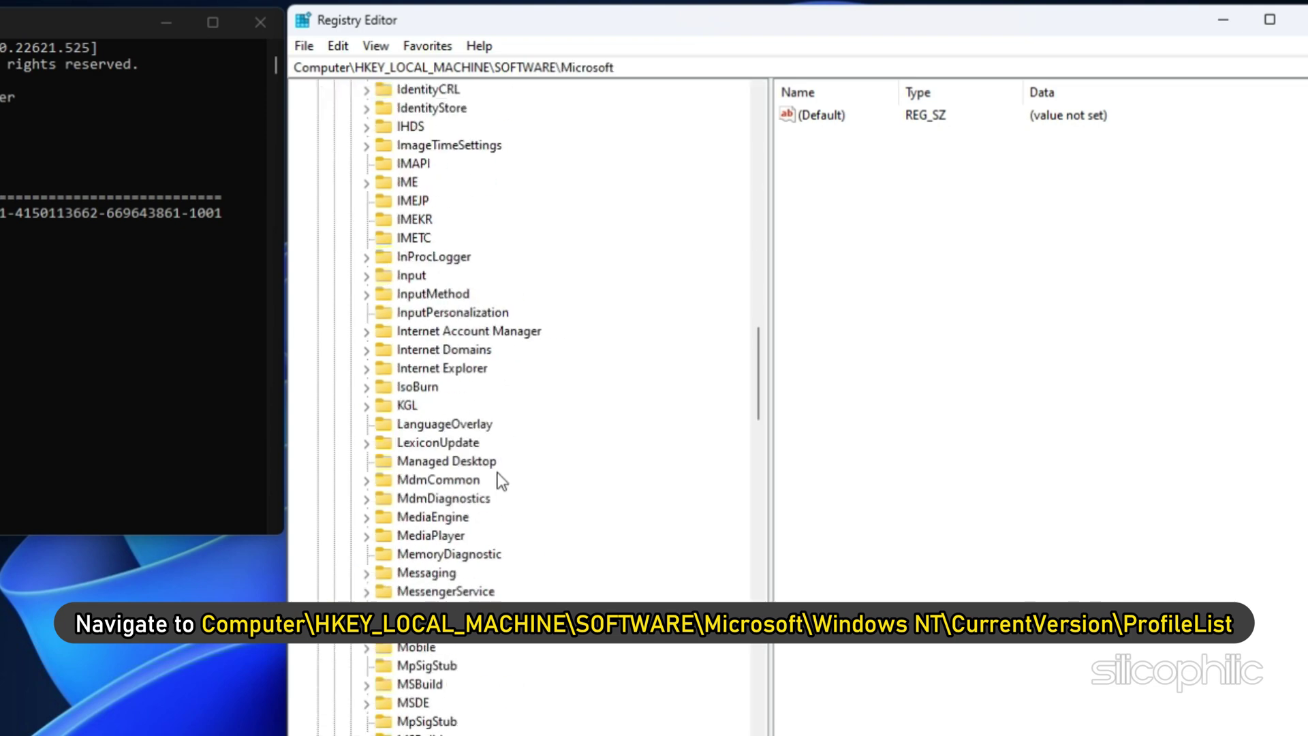
{"action": "double_click", "coordinate": [384, 480]}
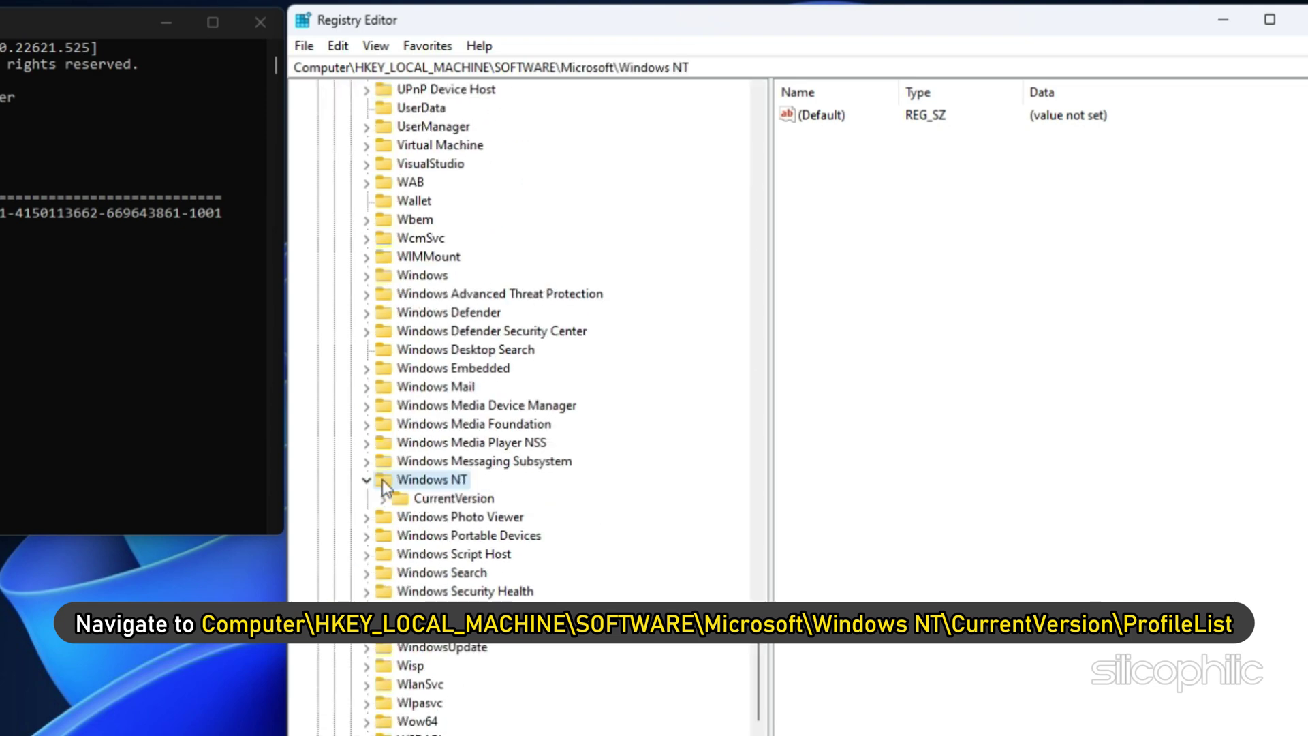
{"action": "double_click", "coordinate": [400, 498]}
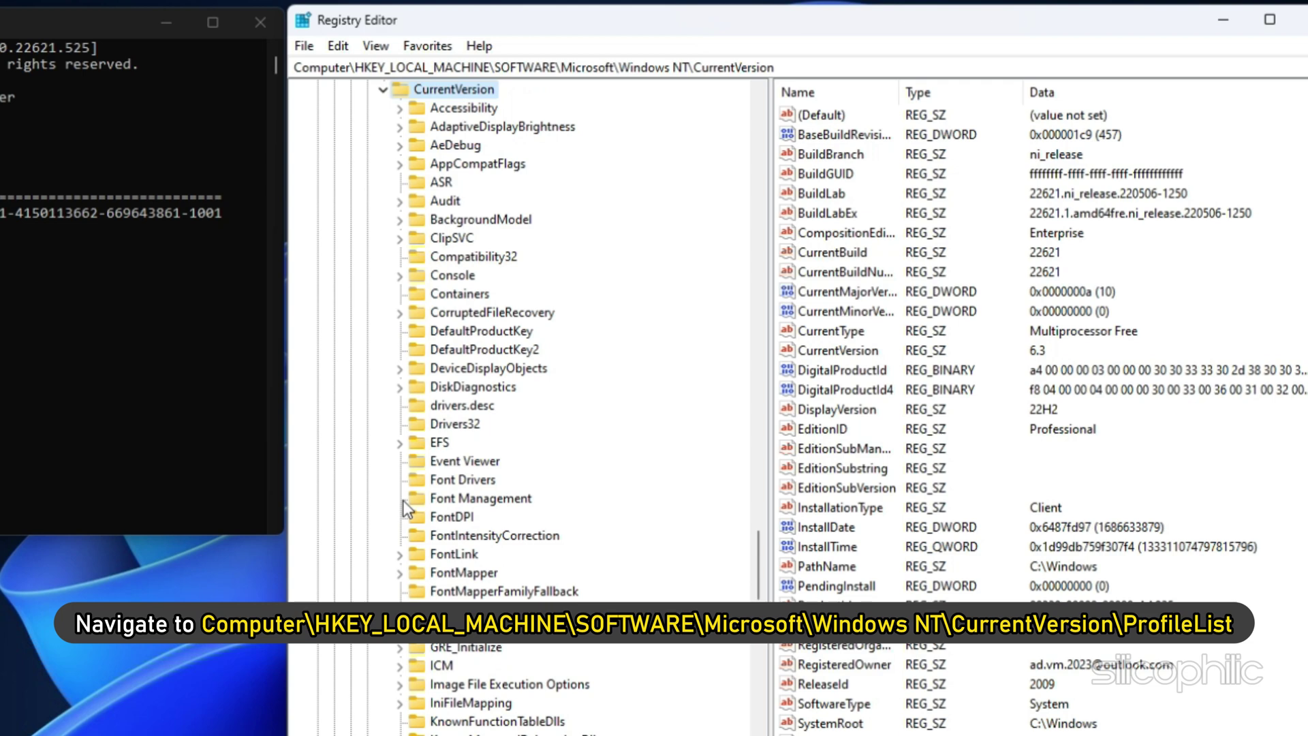
{"action": "scroll", "coordinate": [603, 448], "scroll_direction": "down", "scroll_amount": 15}
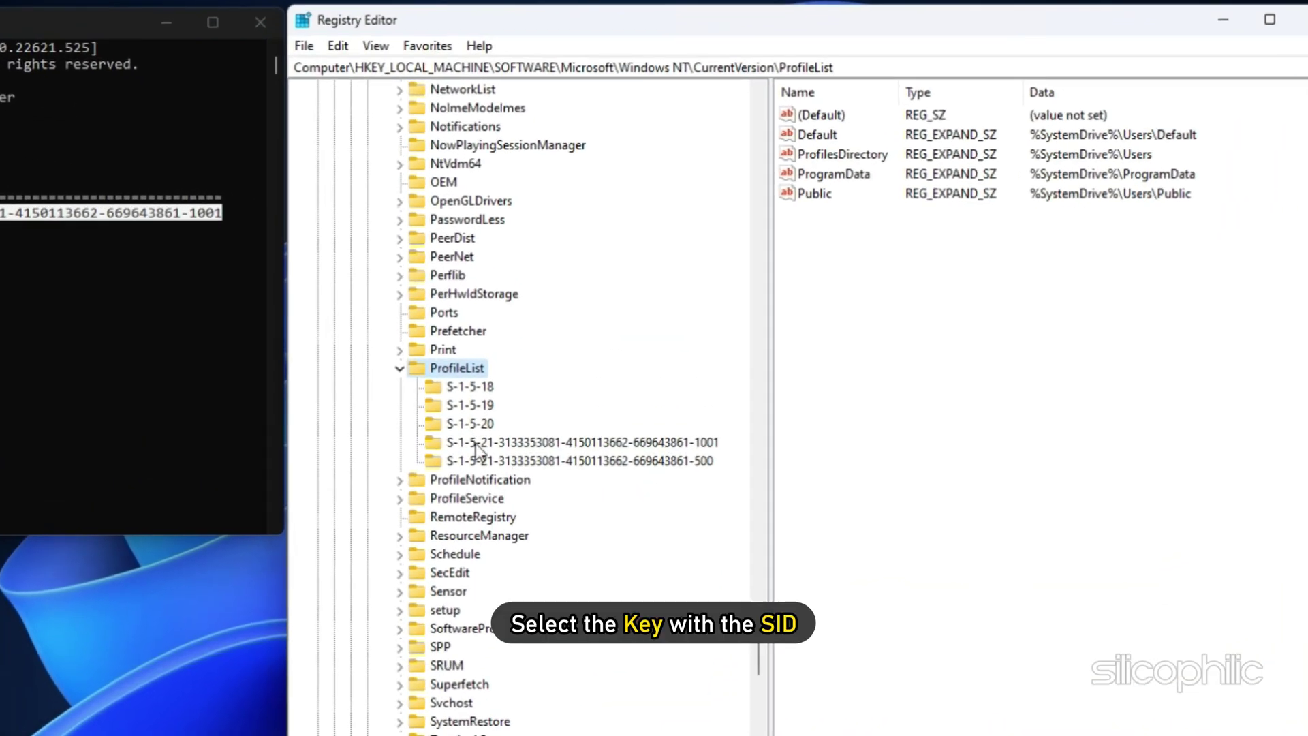
Select the user's SID key under ProfileList and open its ProfileImagePath value for editing.
{"action": "left_click", "coordinate": [535, 361]}
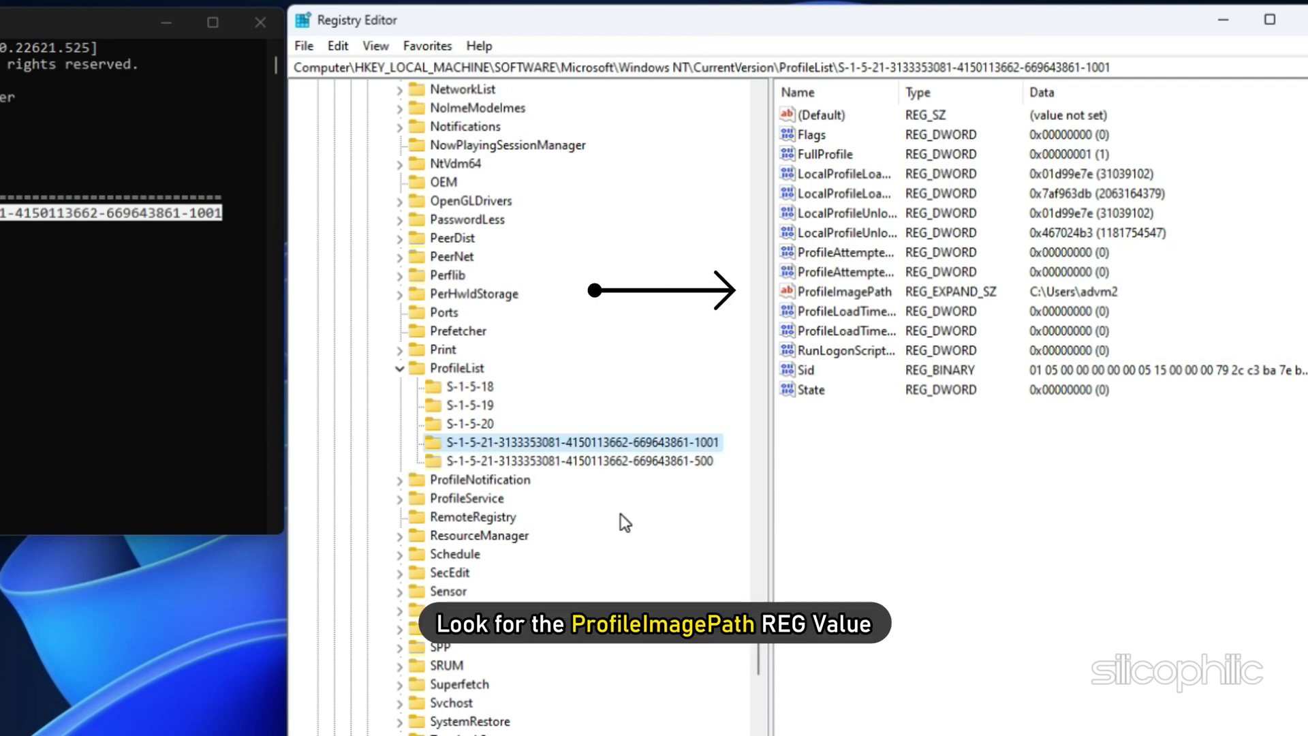
{"action": "left_click", "coordinate": [848, 293]}
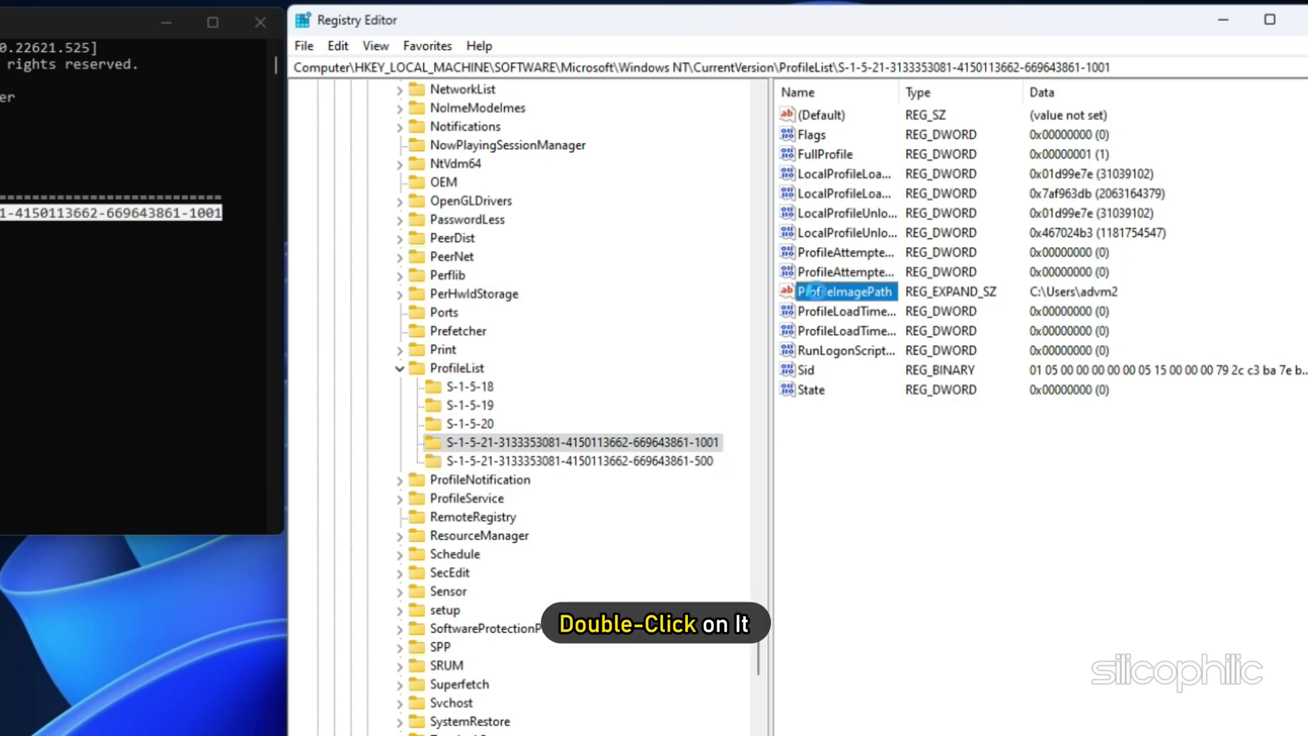
{"action": "double_click", "coordinate": [817, 294]}
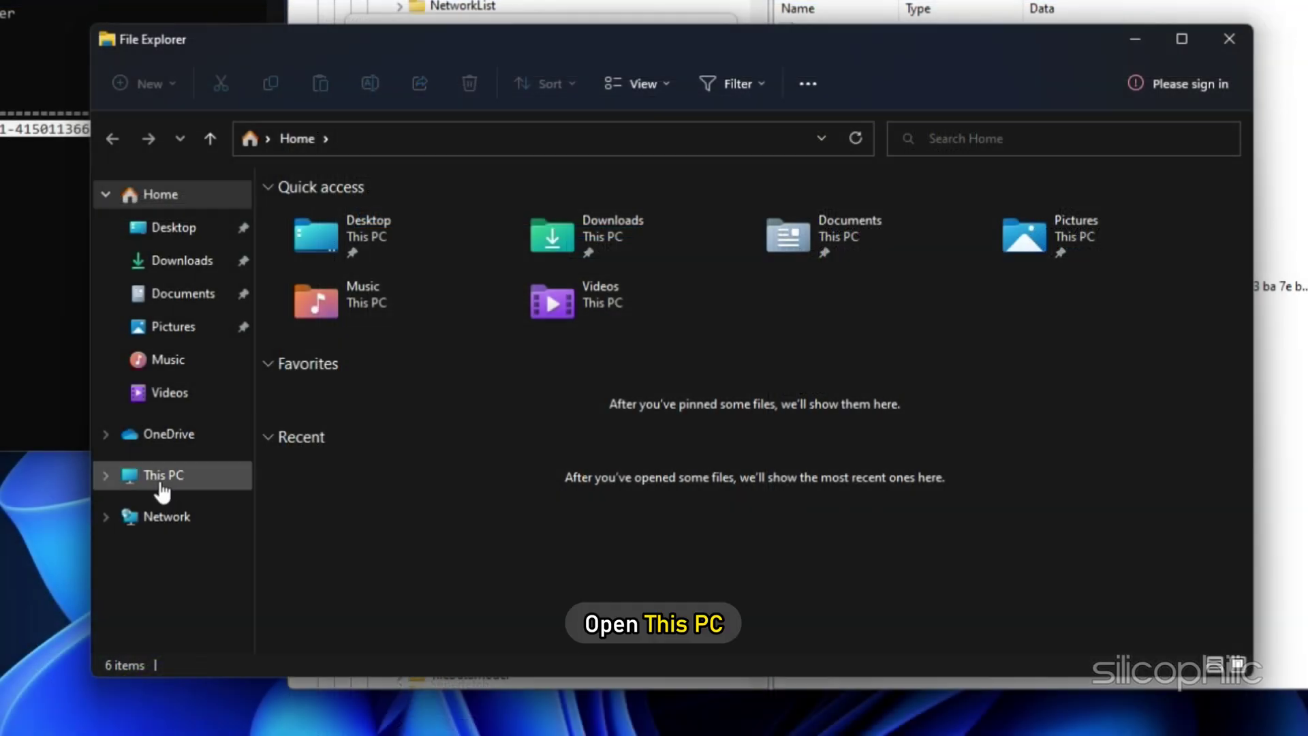
{"action": "left_click", "coordinate": [162, 481]}
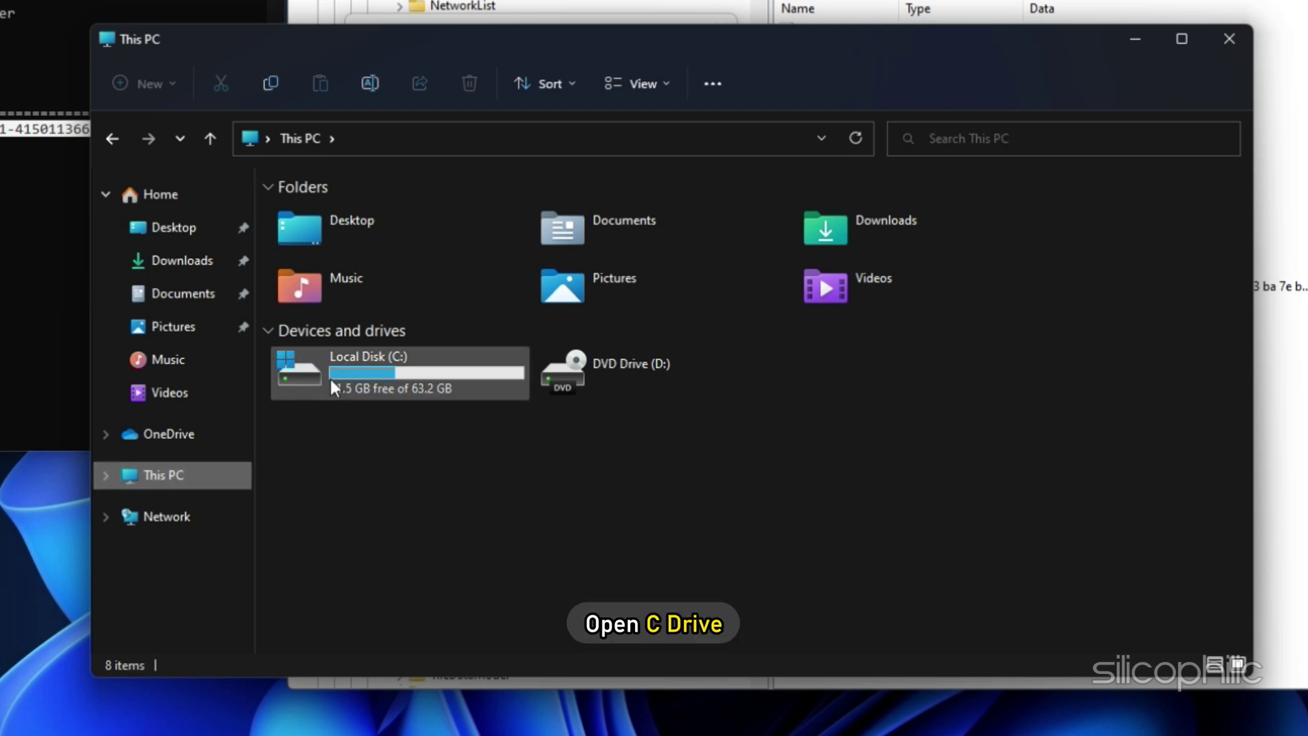
Browse to the profile folder under C:\Users and copy its full path from the address bar.
{"action": "double_click", "coordinate": [330, 379]}
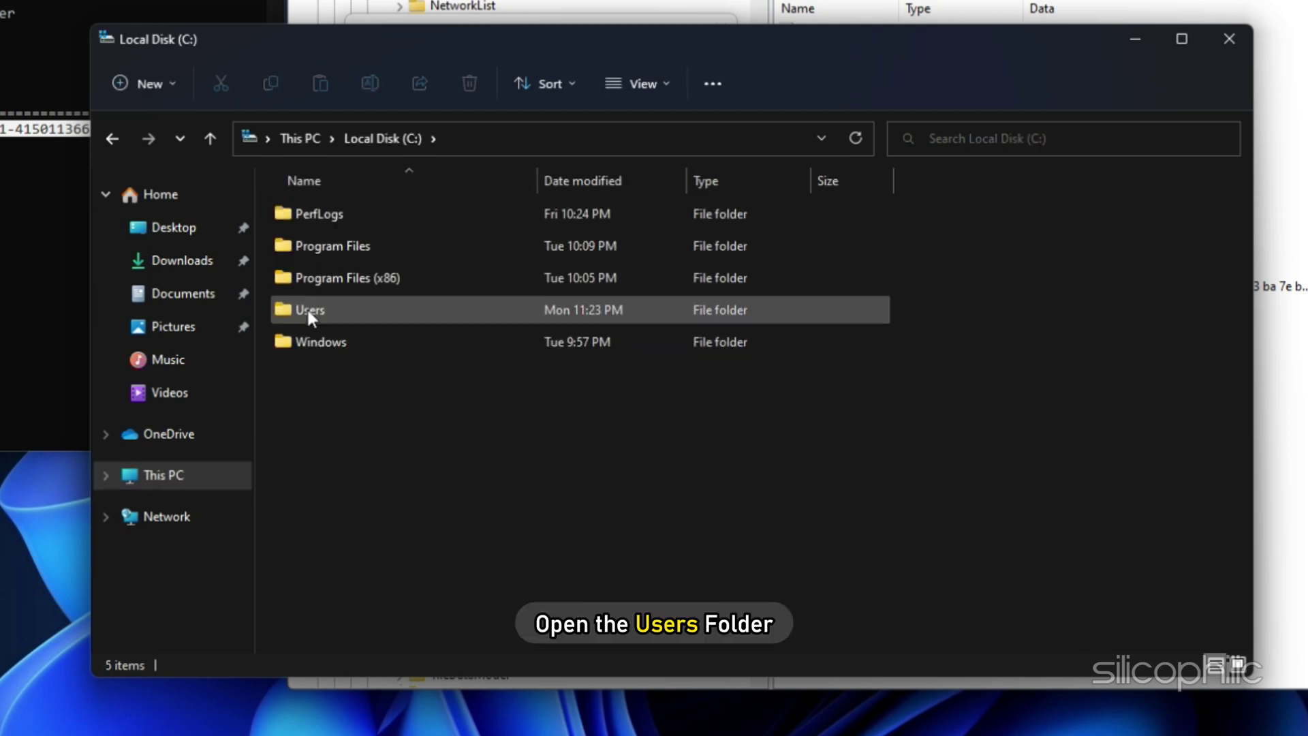
{"action": "double_click", "coordinate": [307, 307]}
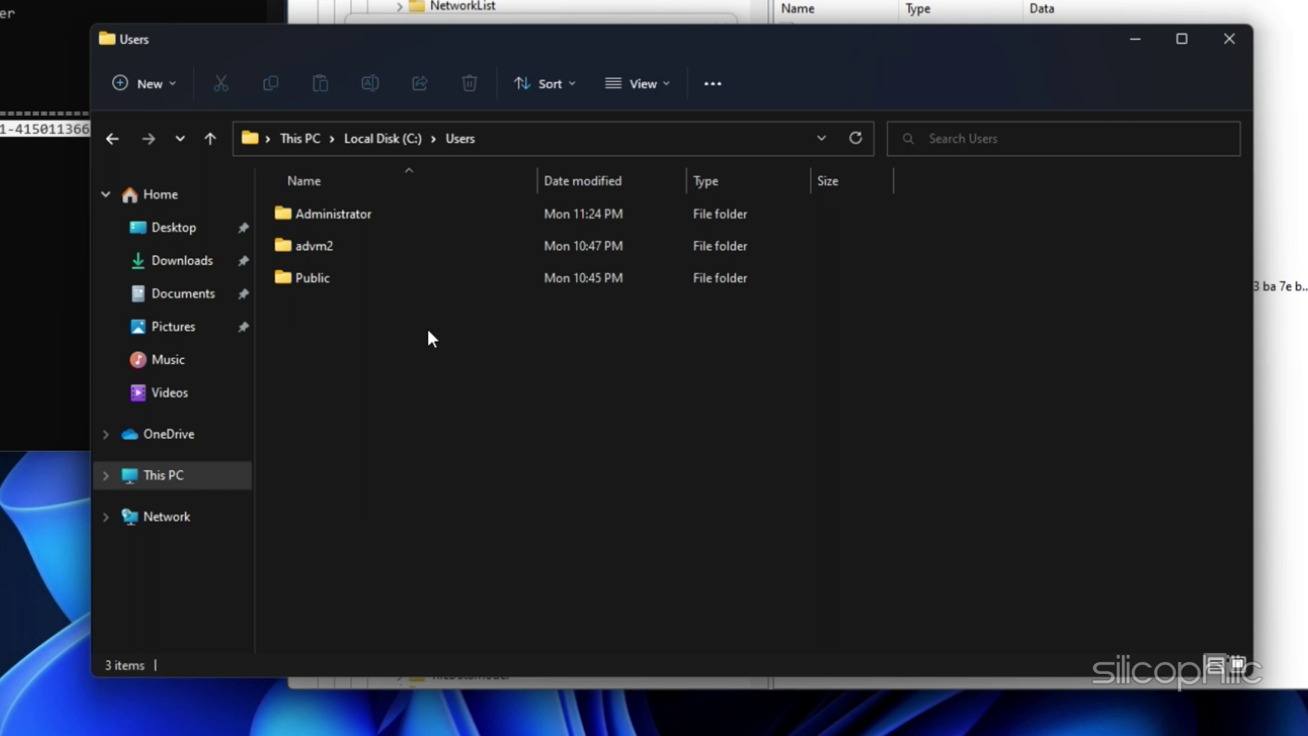
{"action": "double_click", "coordinate": [321, 248]}
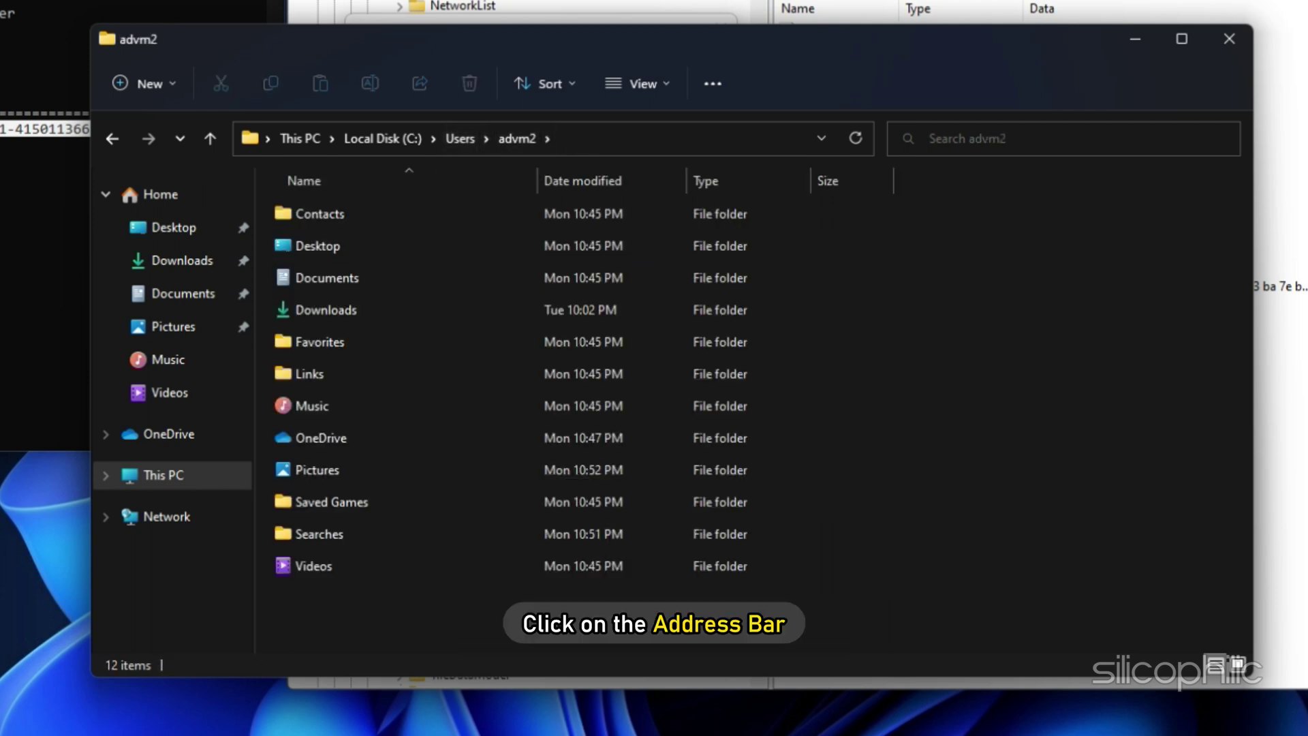
{"action": "left_click", "coordinate": [584, 139]}
{"action": "right_click", "coordinate": [324, 138]}
{"action": "left_click", "coordinate": [386, 207]}
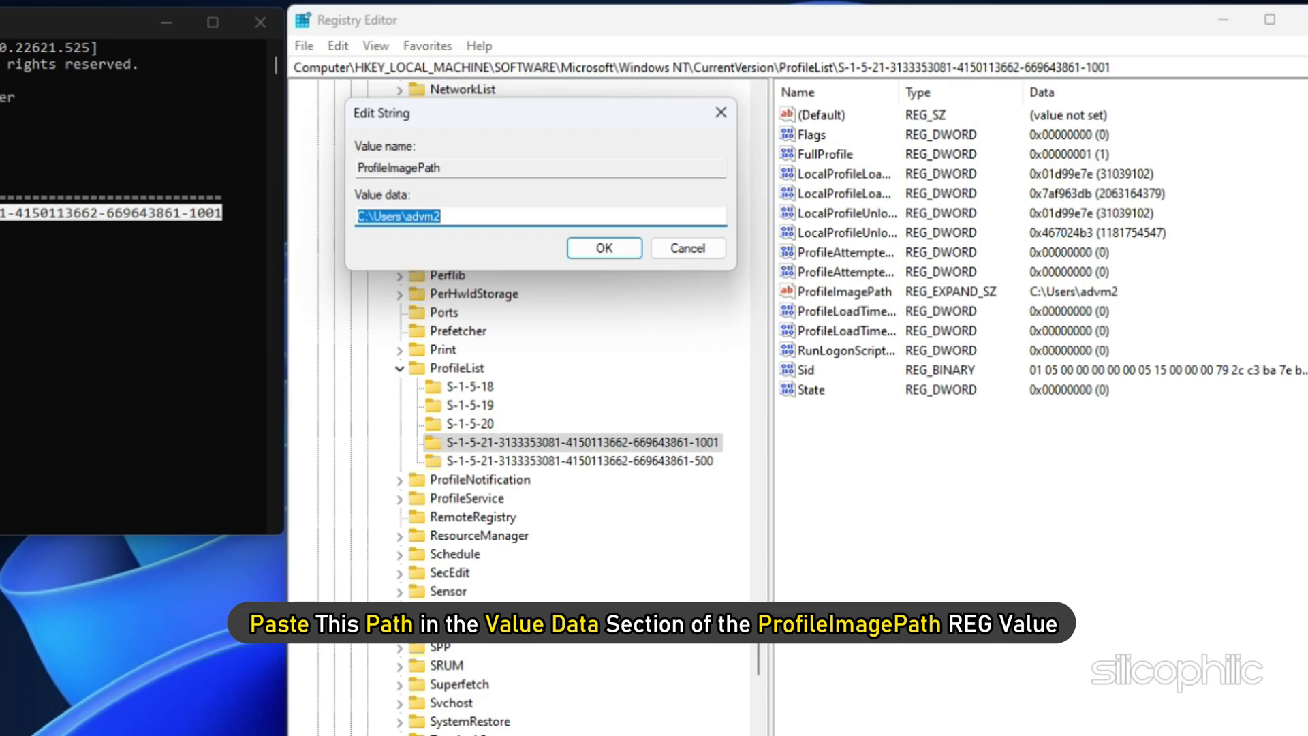
Replace ProfileImagePath's data with the copied profile folder path and save it.
{"action": "key", "text": "Delete"}
{"action": "right_click", "coordinate": [377, 217]}
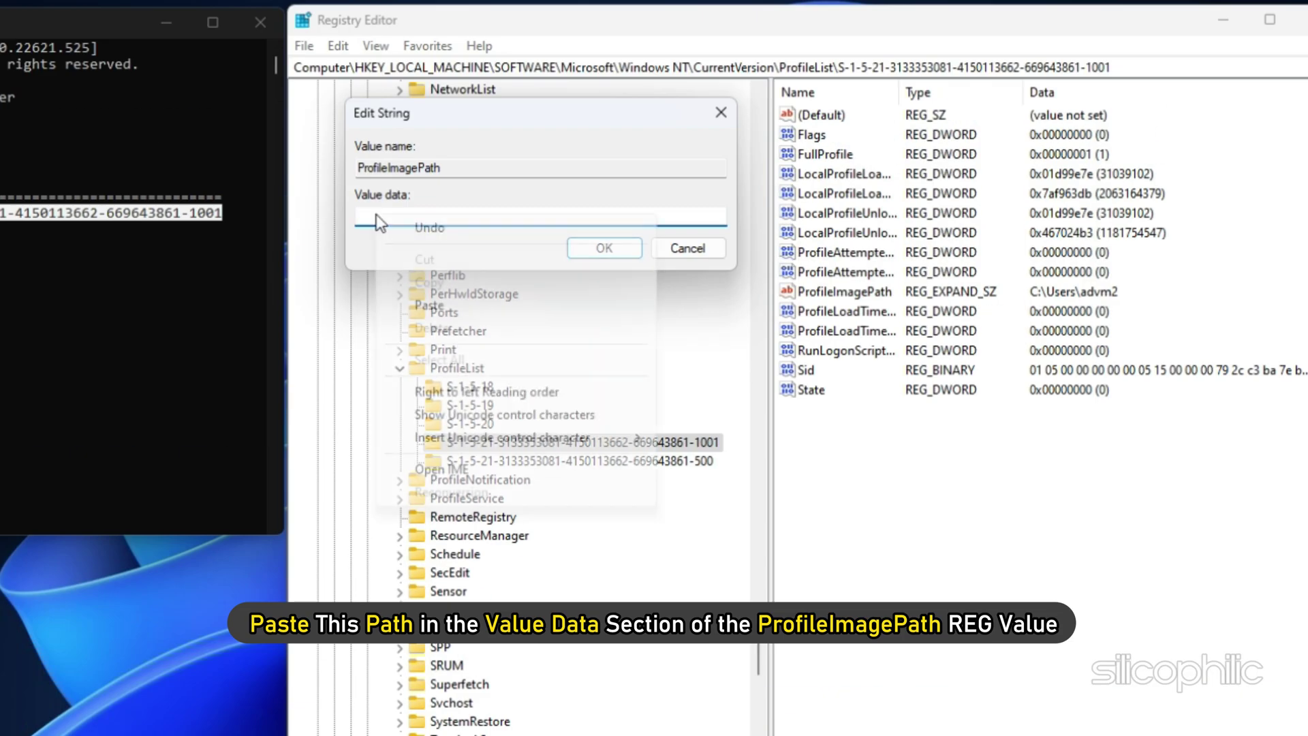
{"action": "left_click", "coordinate": [425, 307]}
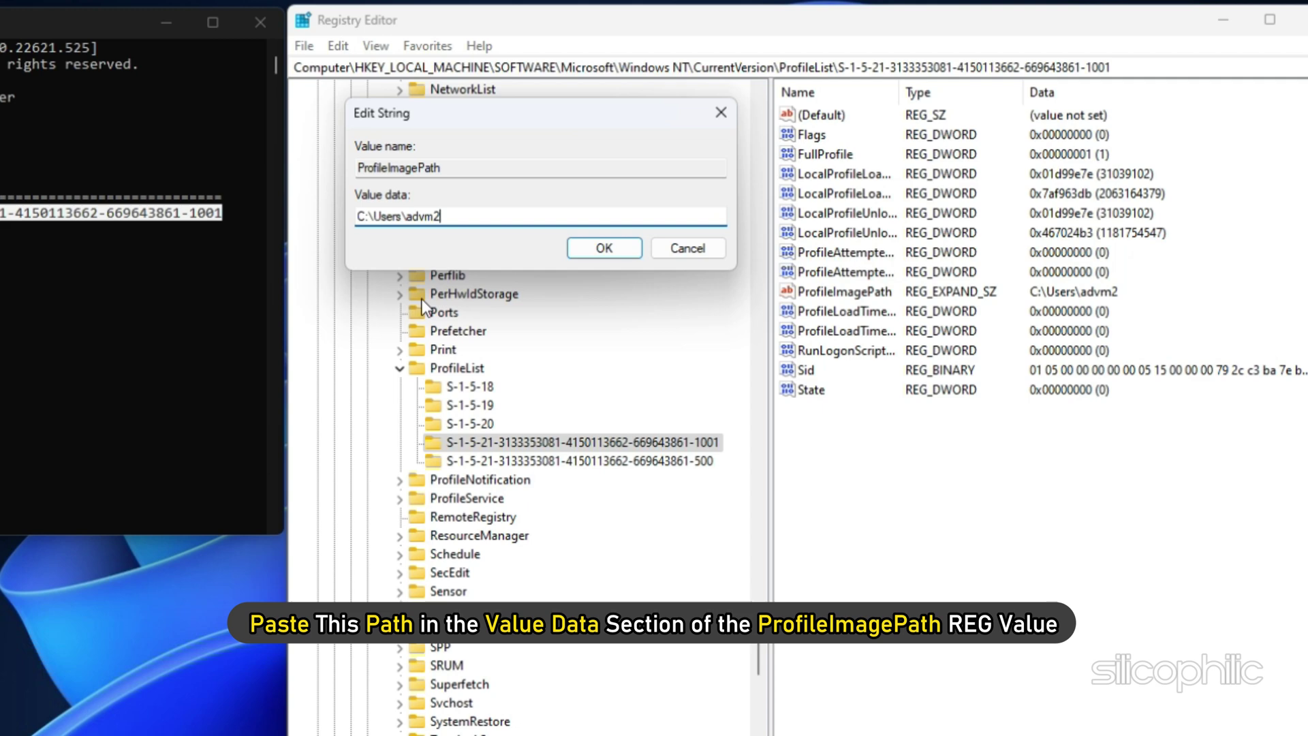
{"action": "left_click", "coordinate": [602, 248]}
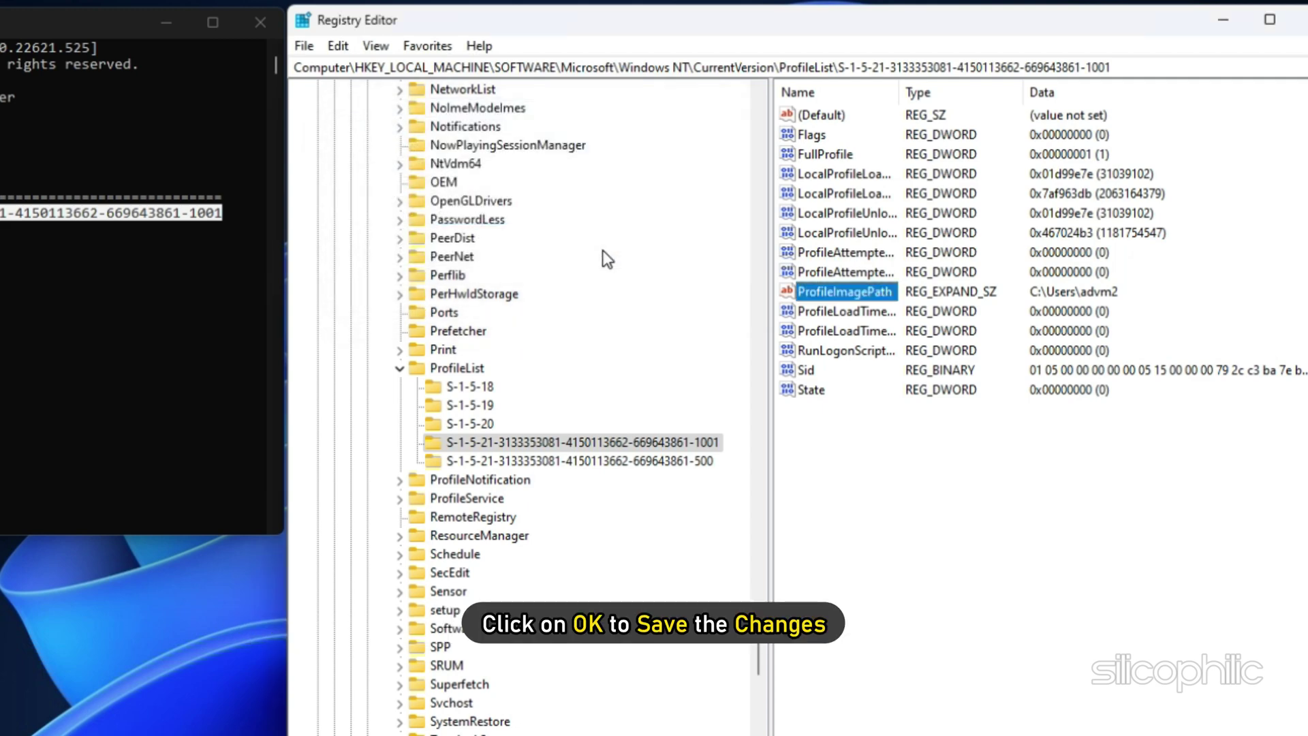
Set the profile key's State value to 0.
{"action": "left_click", "coordinate": [802, 392]}
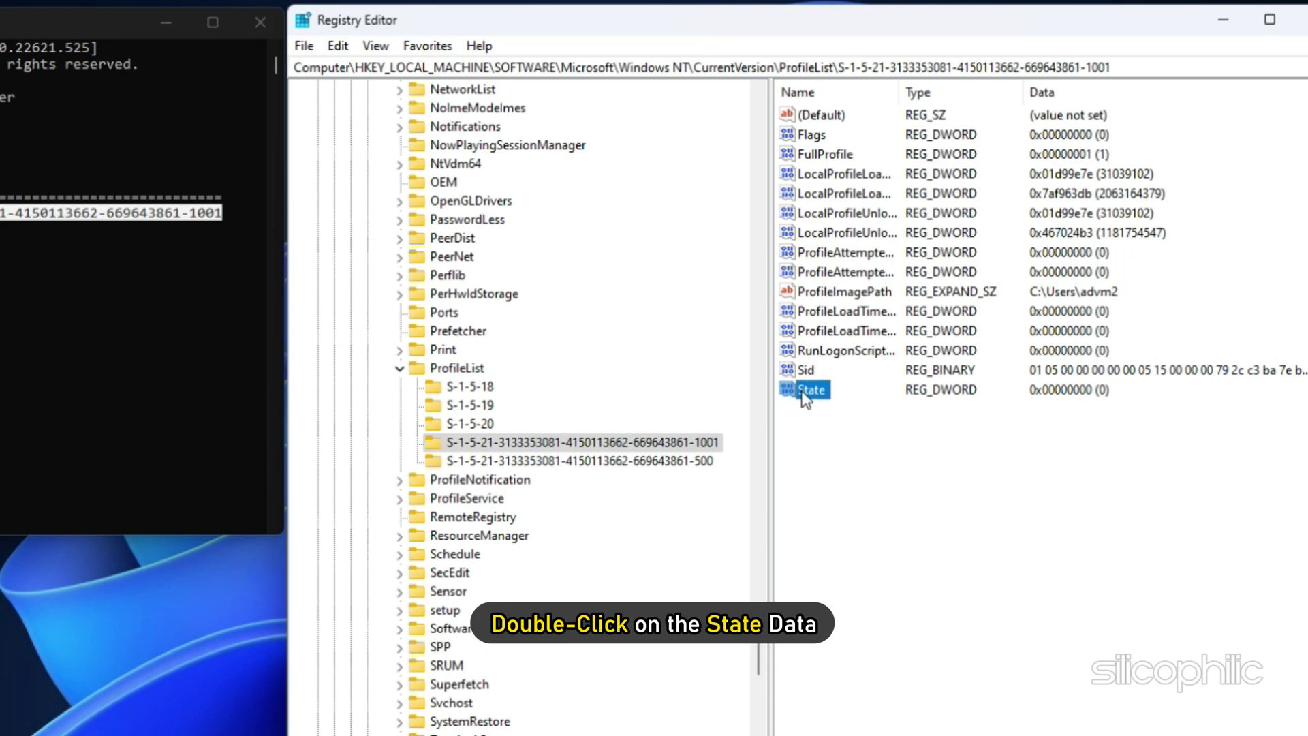
{"action": "double_click", "coordinate": [803, 392]}
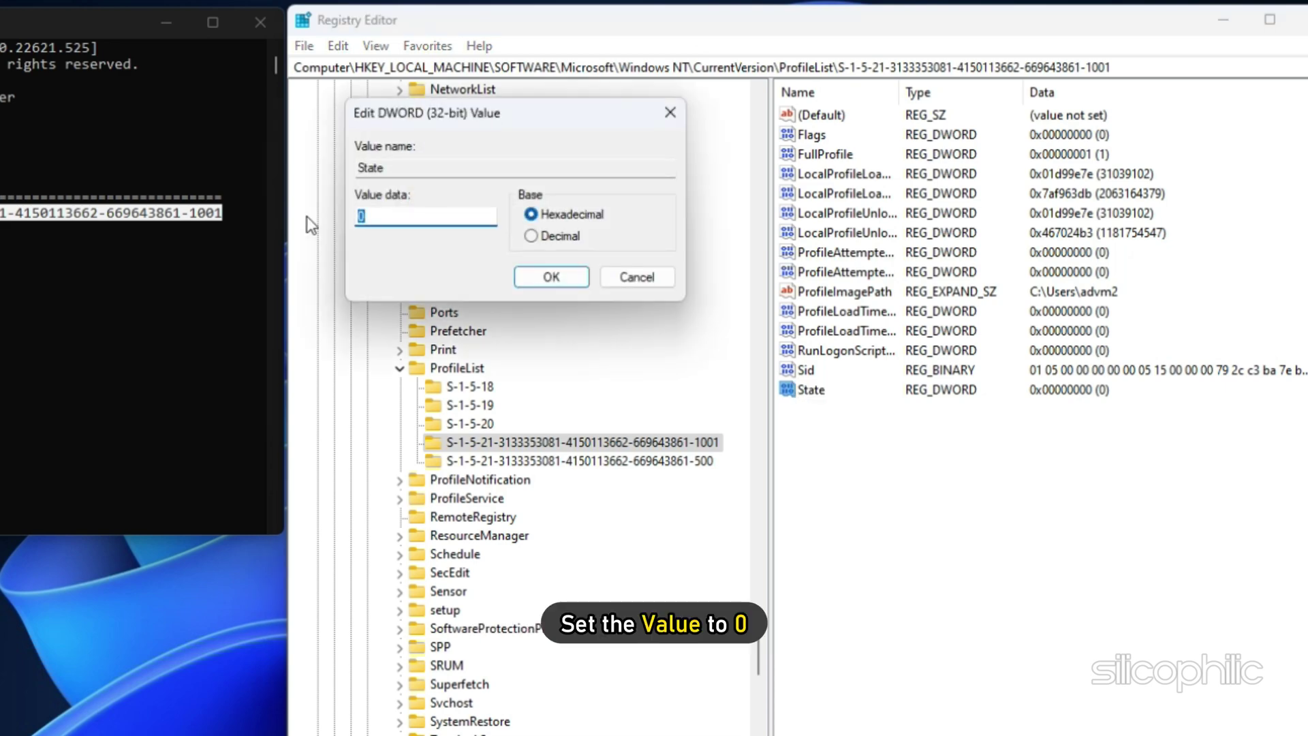
{"action": "type", "text": "0"}
{"action": "left_click", "coordinate": [564, 279]}
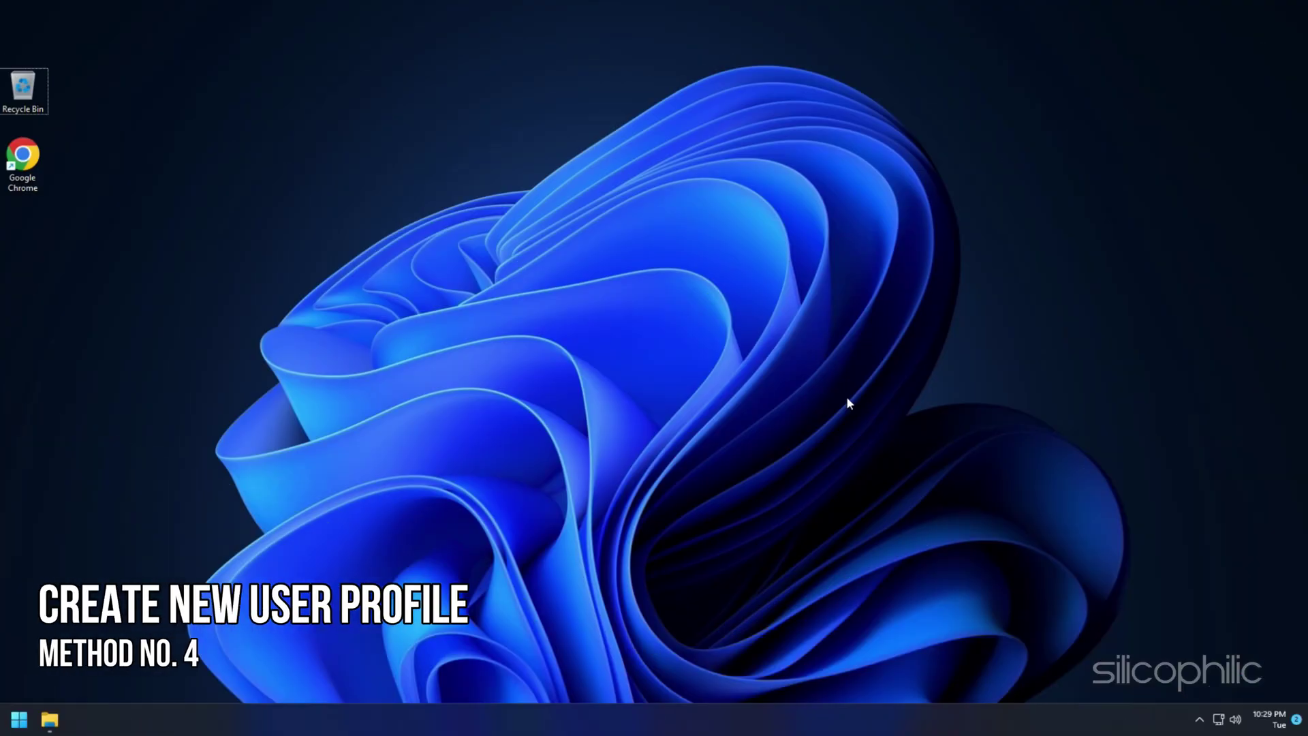
Run lusrmgr.msc from the Win+R Run box.
{"action": "key", "text": "super+r"}
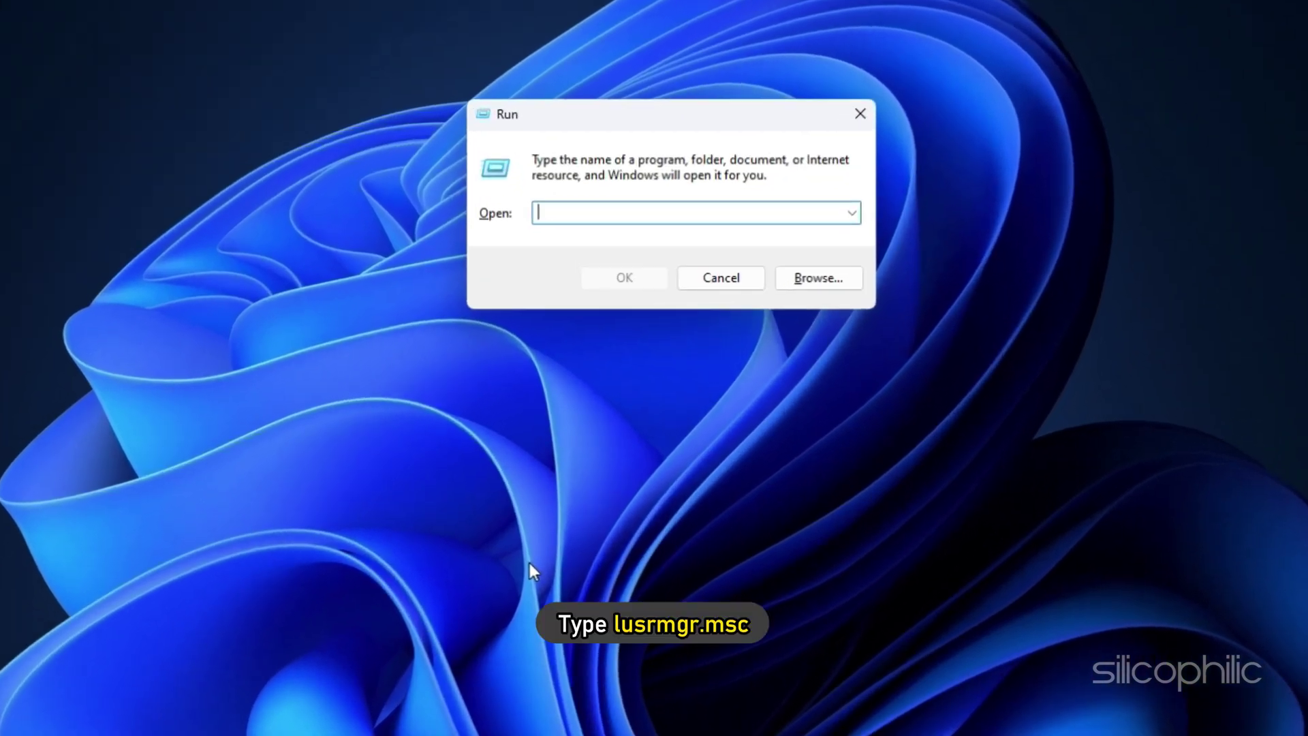
{"action": "type", "text": "lus"}
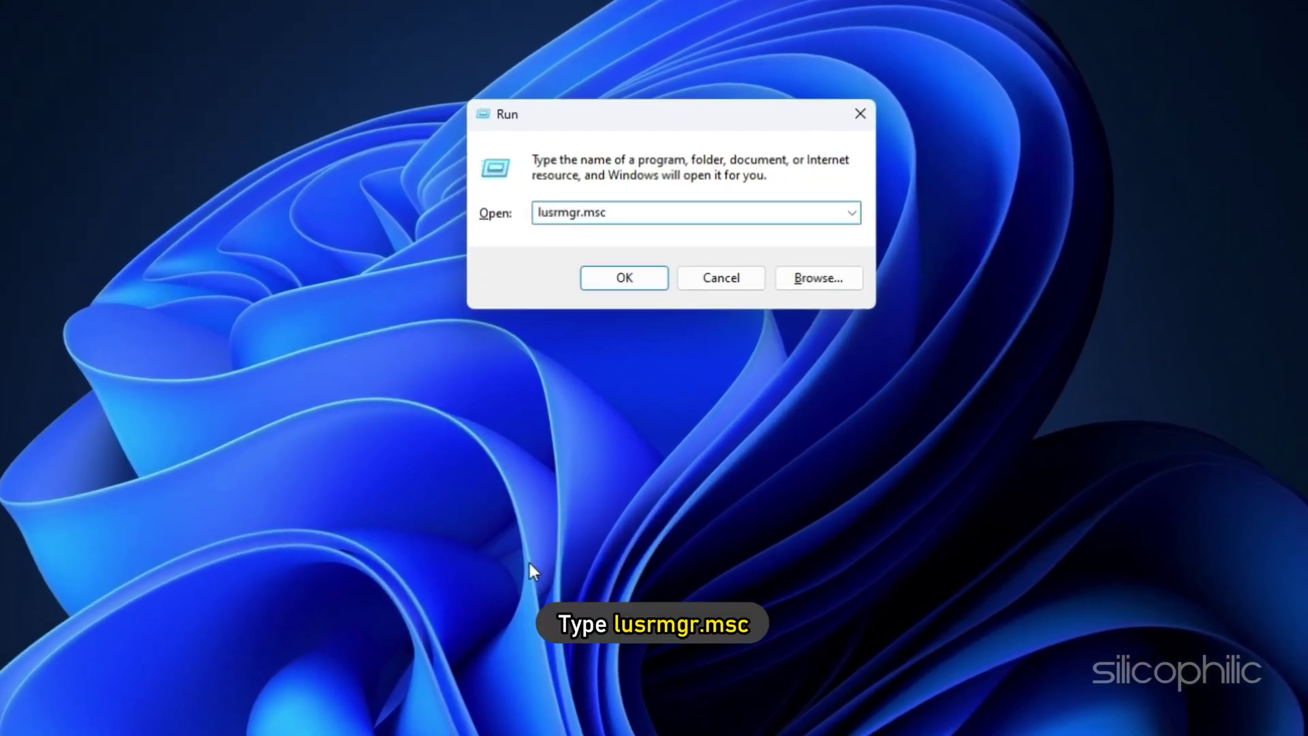
{"action": "type", "text": "rmgr.msc"}
{"action": "key", "text": "Return"}
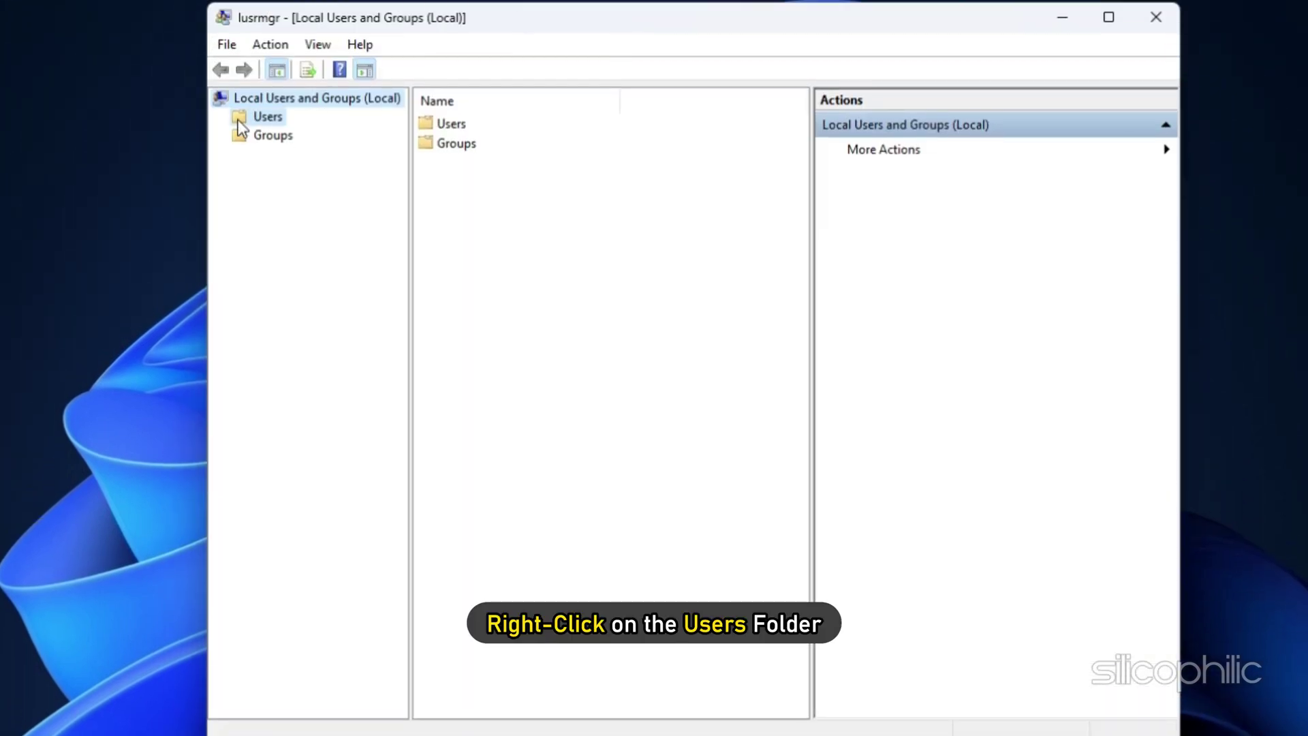
Create a local user named 'New User' with a confirmed password, then close the window.
{"action": "right_click", "coordinate": [239, 120]}
{"action": "left_click", "coordinate": [298, 134]}
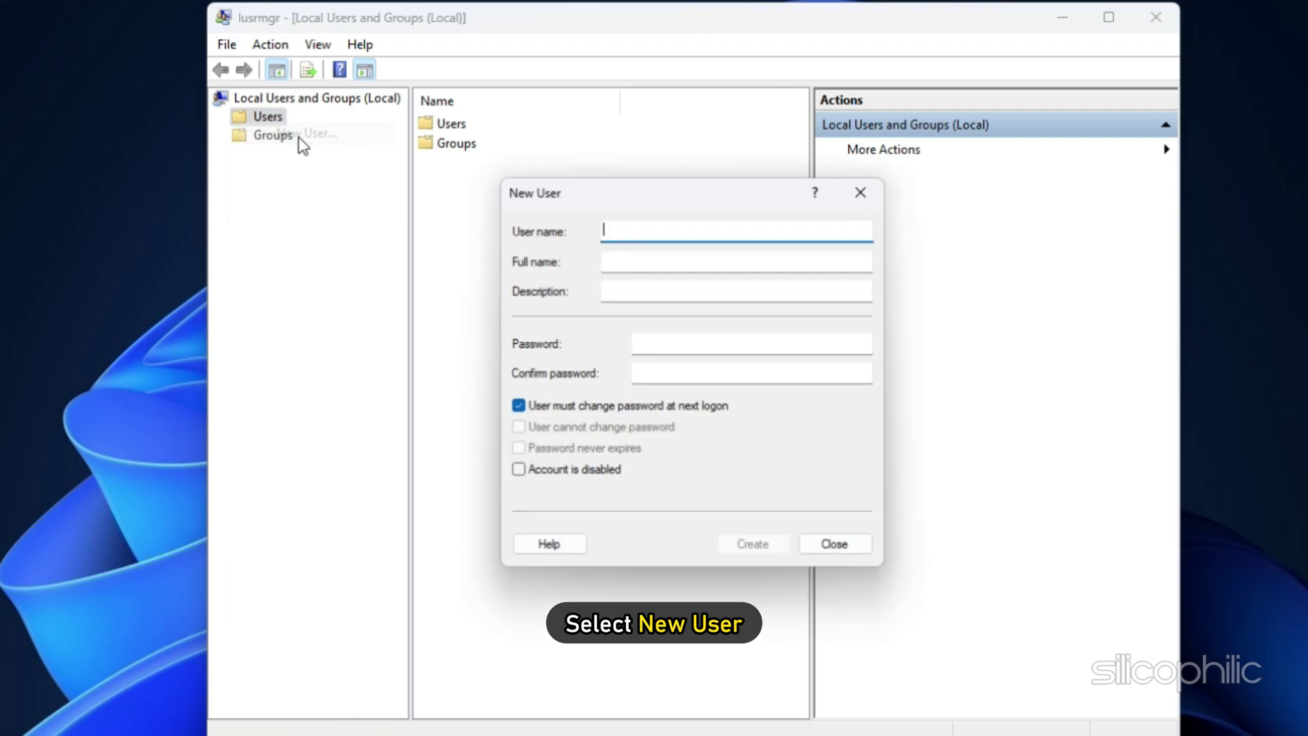
{"action": "type", "text": "New"}
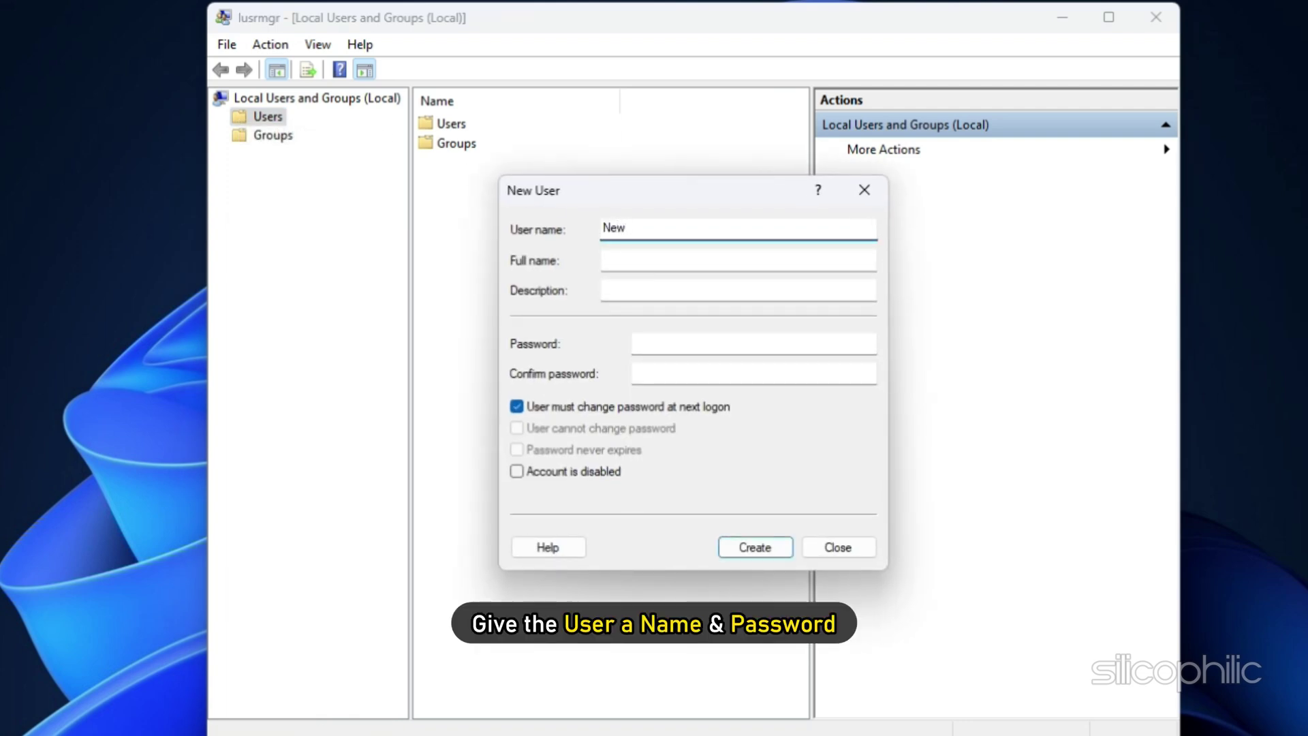
{"action": "type", "text": " User"}
{"action": "key", "text": "Tab"}
{"action": "key", "text": "Tab"}
{"action": "key", "text": "Tab"}
{"action": "type", "text": "1234"}
{"action": "left_click", "coordinate": [681, 371]}
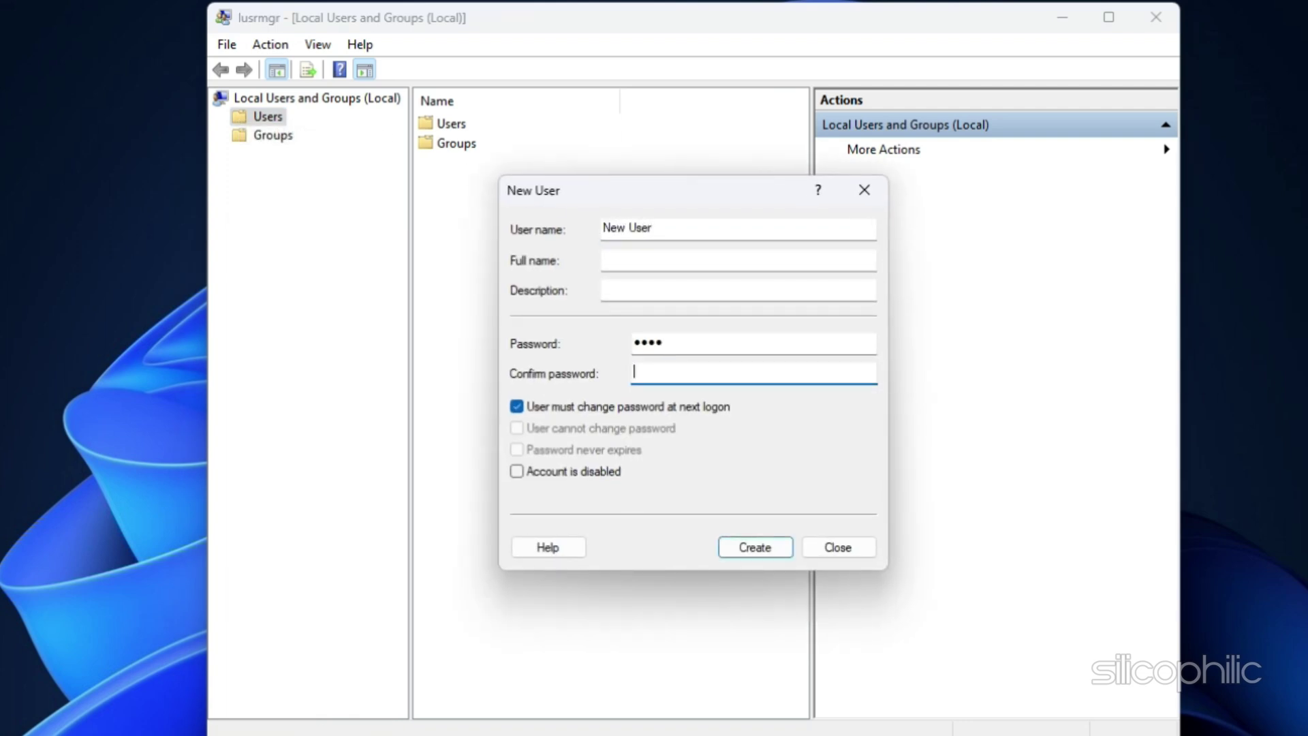
{"action": "type", "text": "1234"}
{"action": "left_click", "coordinate": [746, 542]}
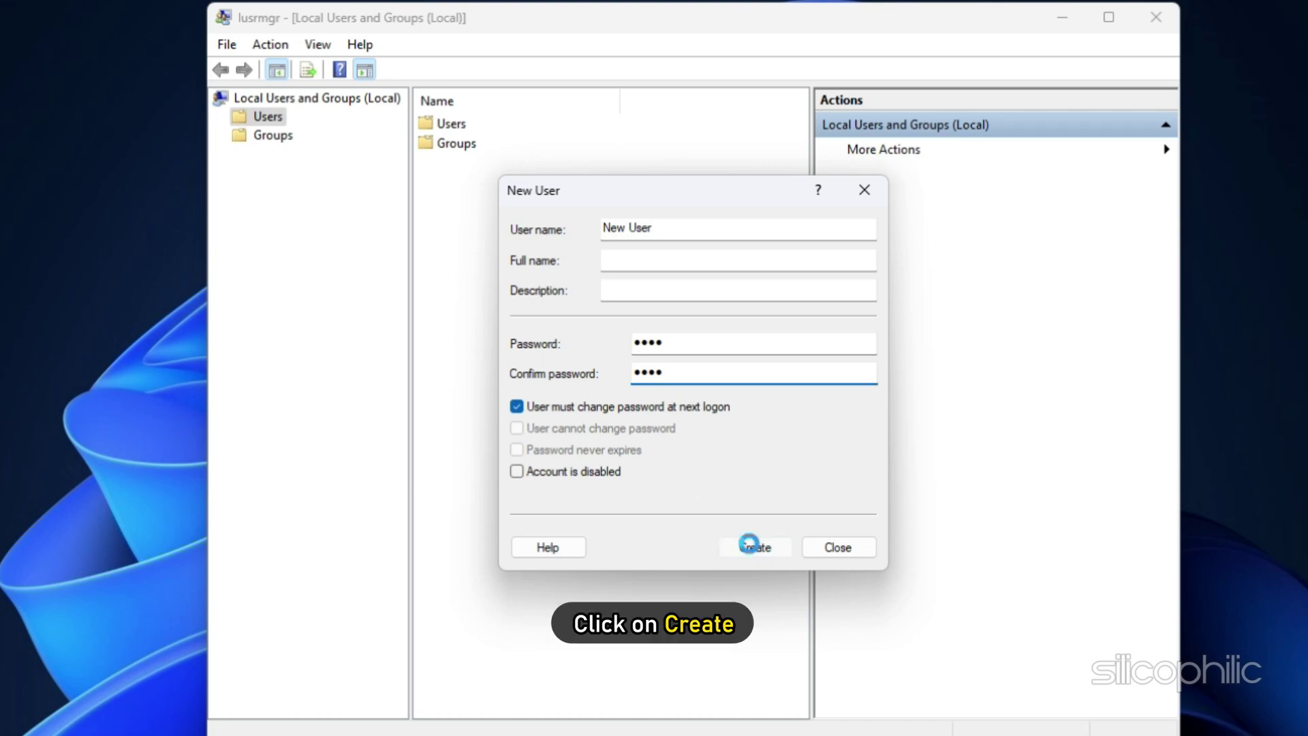
{"action": "left_click", "coordinate": [838, 547]}
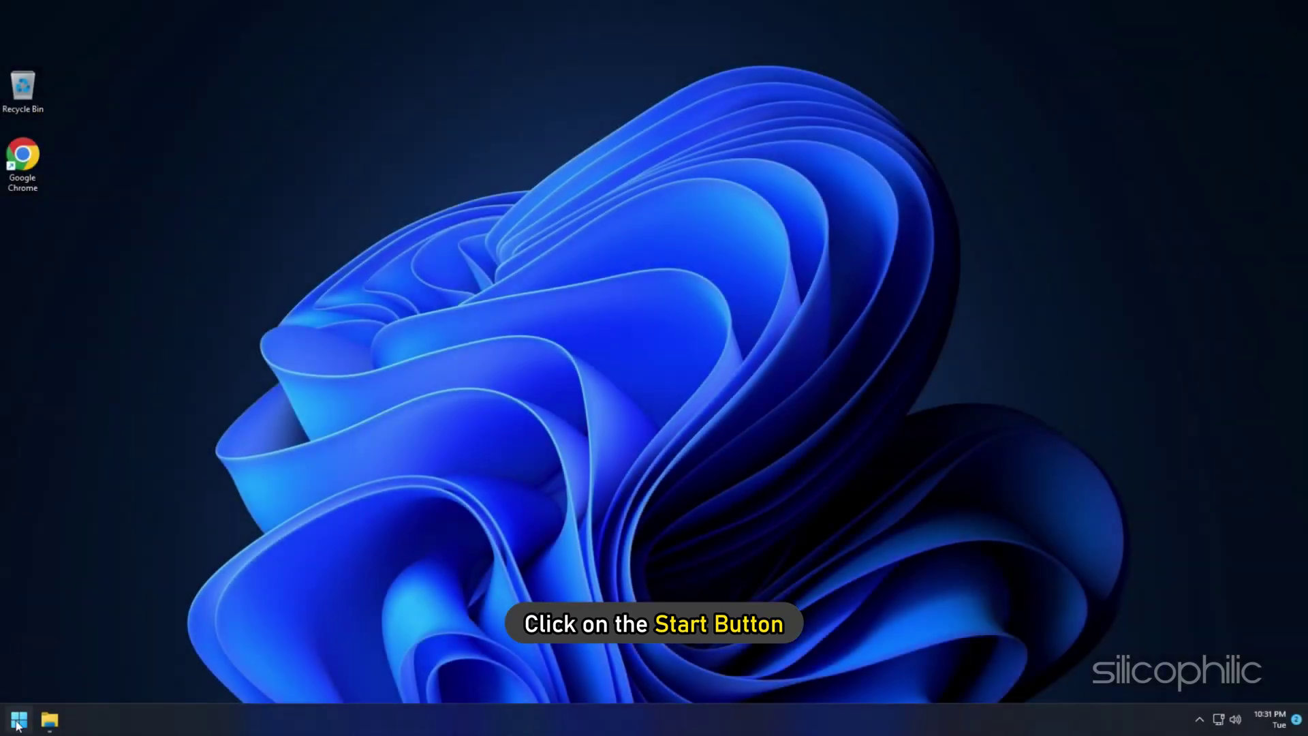
Switch from the Start menu account picture to New User and sign in with its password.
{"action": "left_click", "coordinate": [17, 719]}
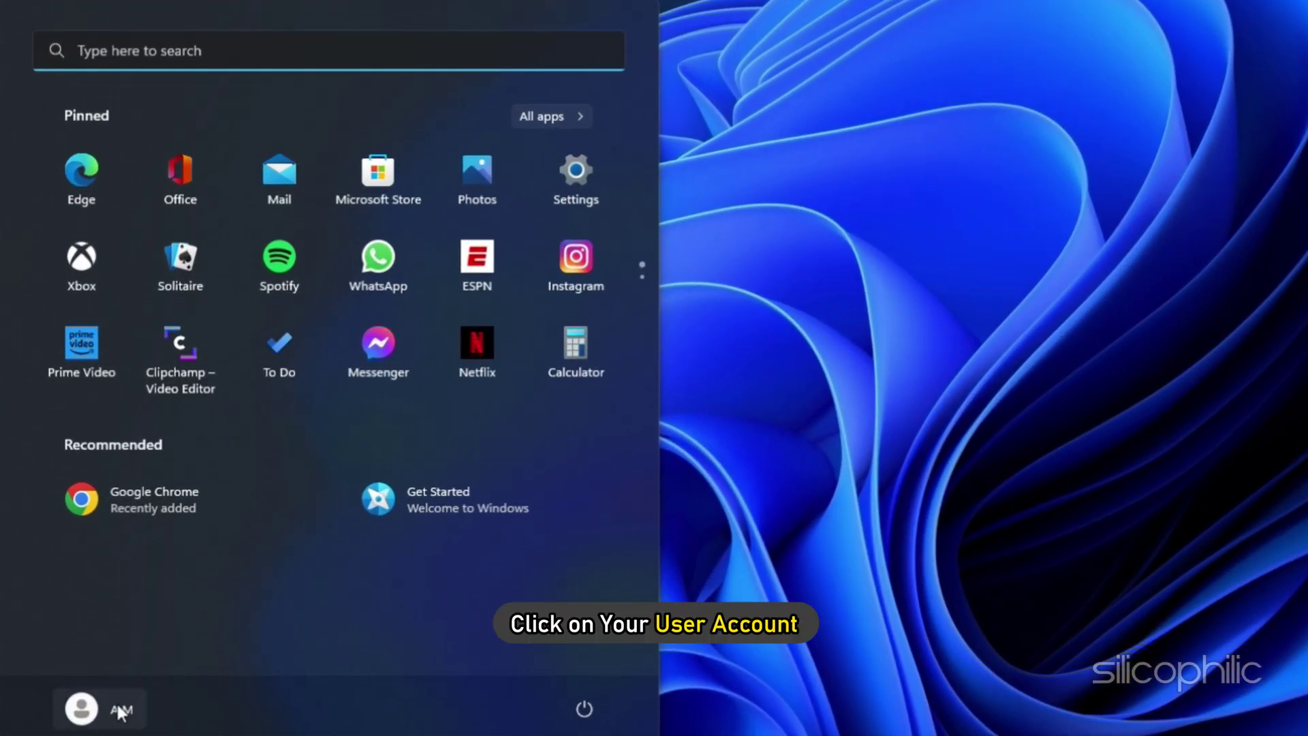
{"action": "left_click", "coordinate": [109, 702]}
{"action": "left_click", "coordinate": [89, 656]}
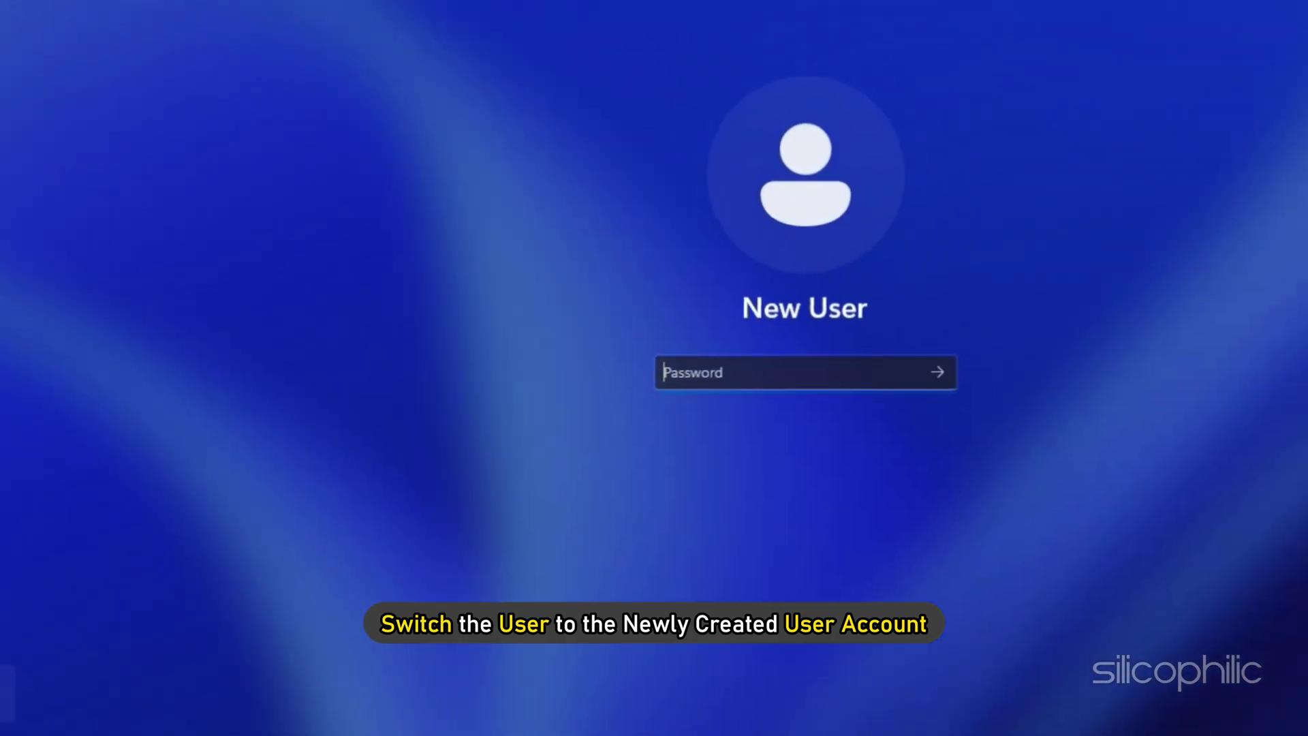
{"action": "type", "text": "1"}
{"action": "key", "text": "Return"}
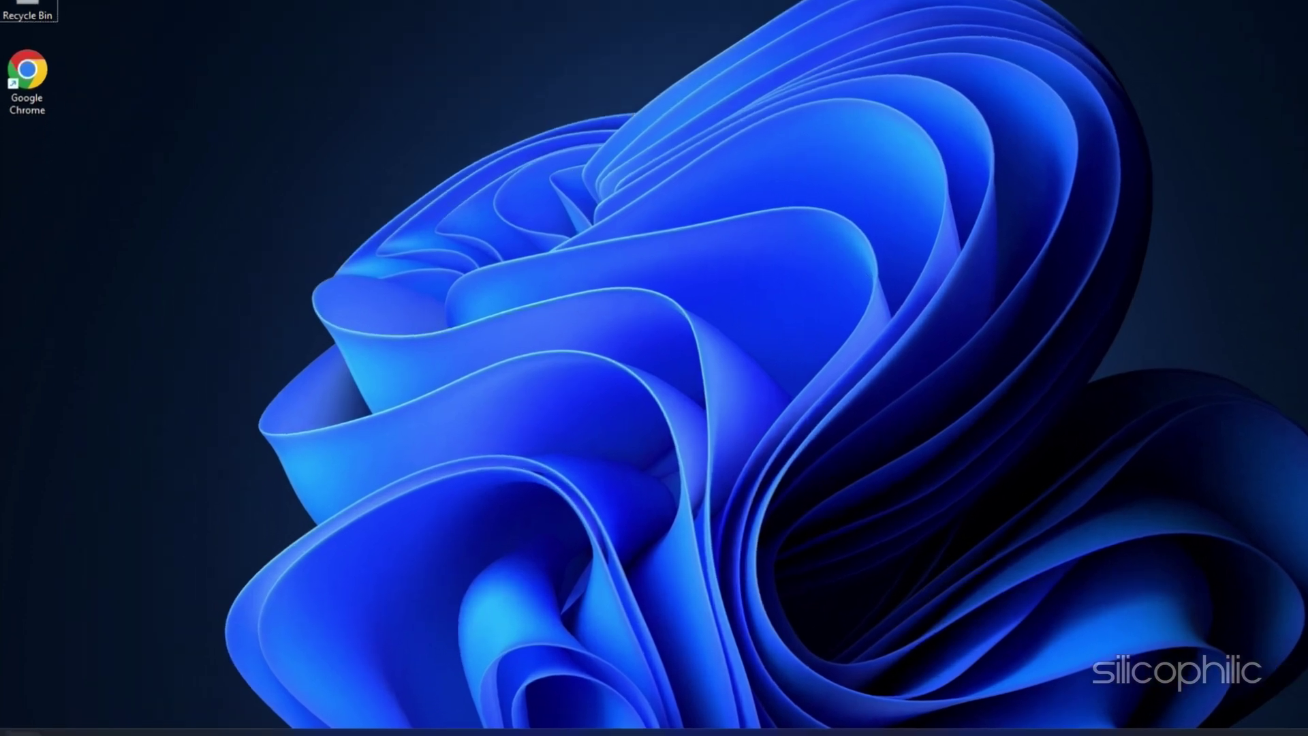
Search 'system restore' and launch the System Restore wizard from System Protection.
{"action": "key", "text": "super"}
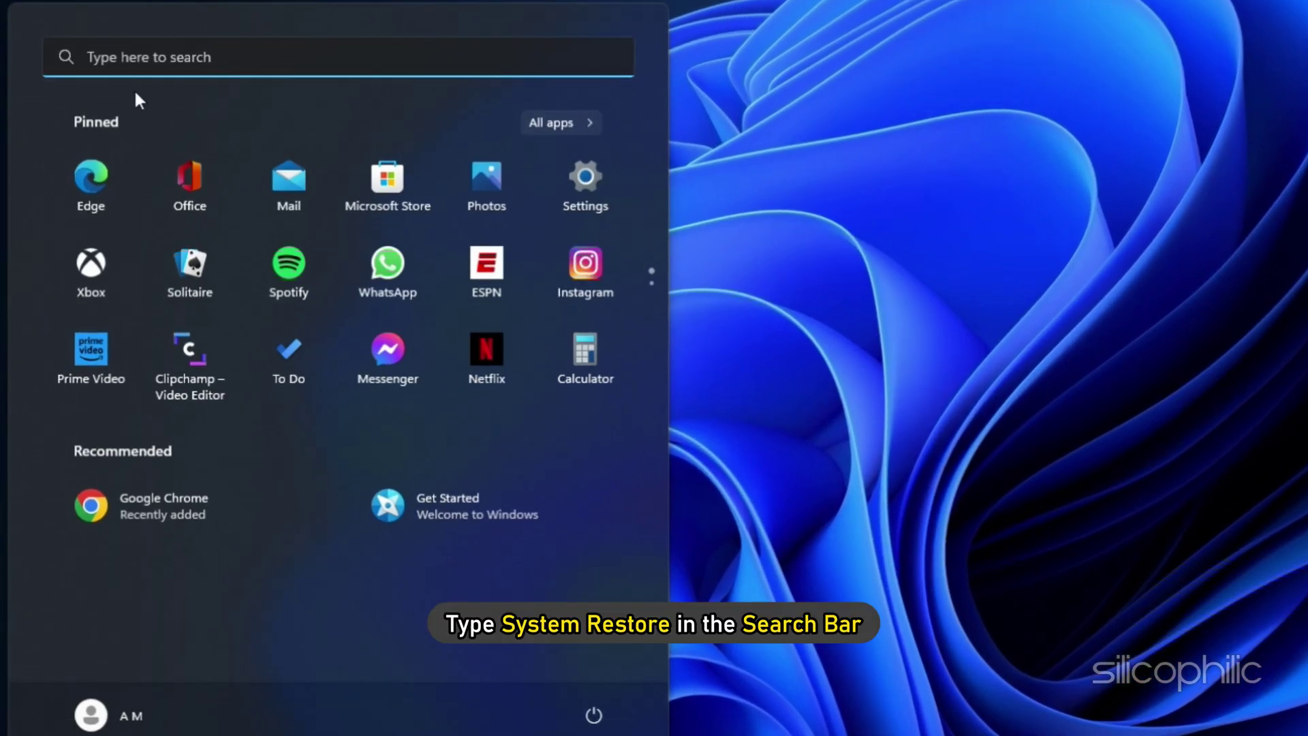
{"action": "type", "text": "system restore"}
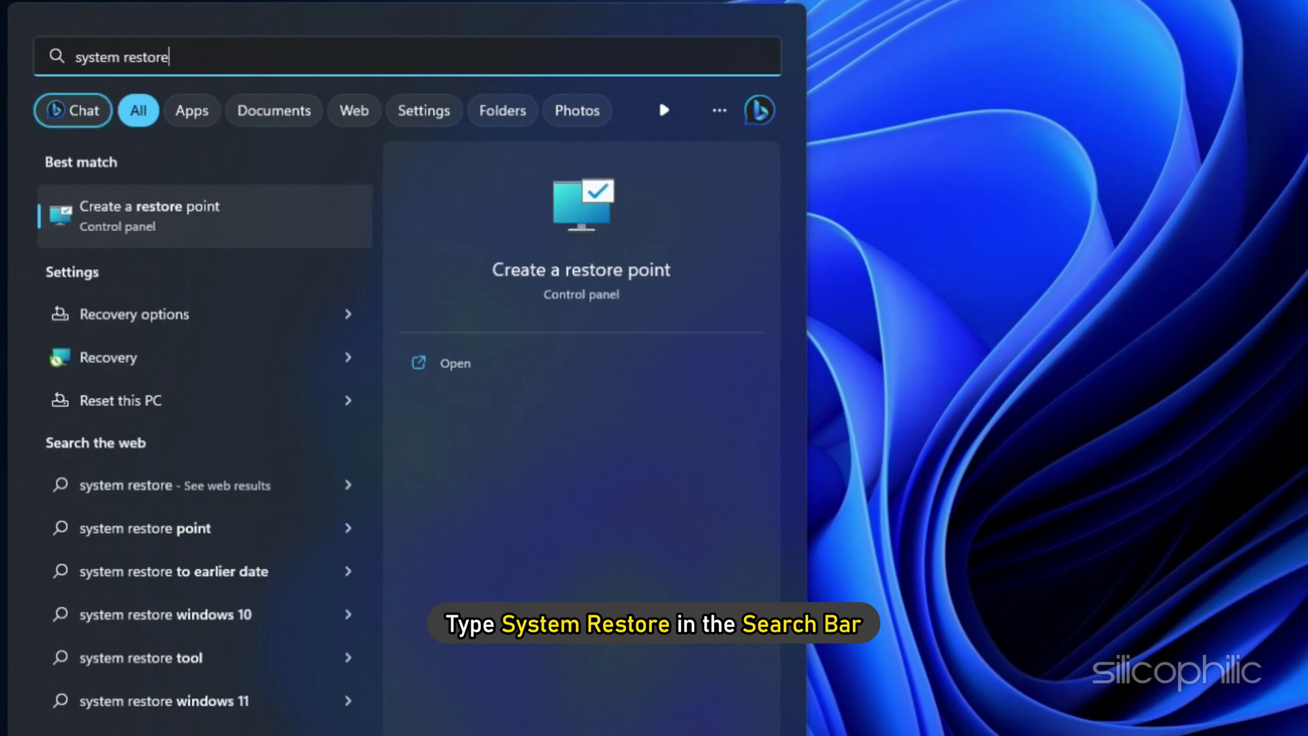
{"action": "left_click", "coordinate": [151, 225]}
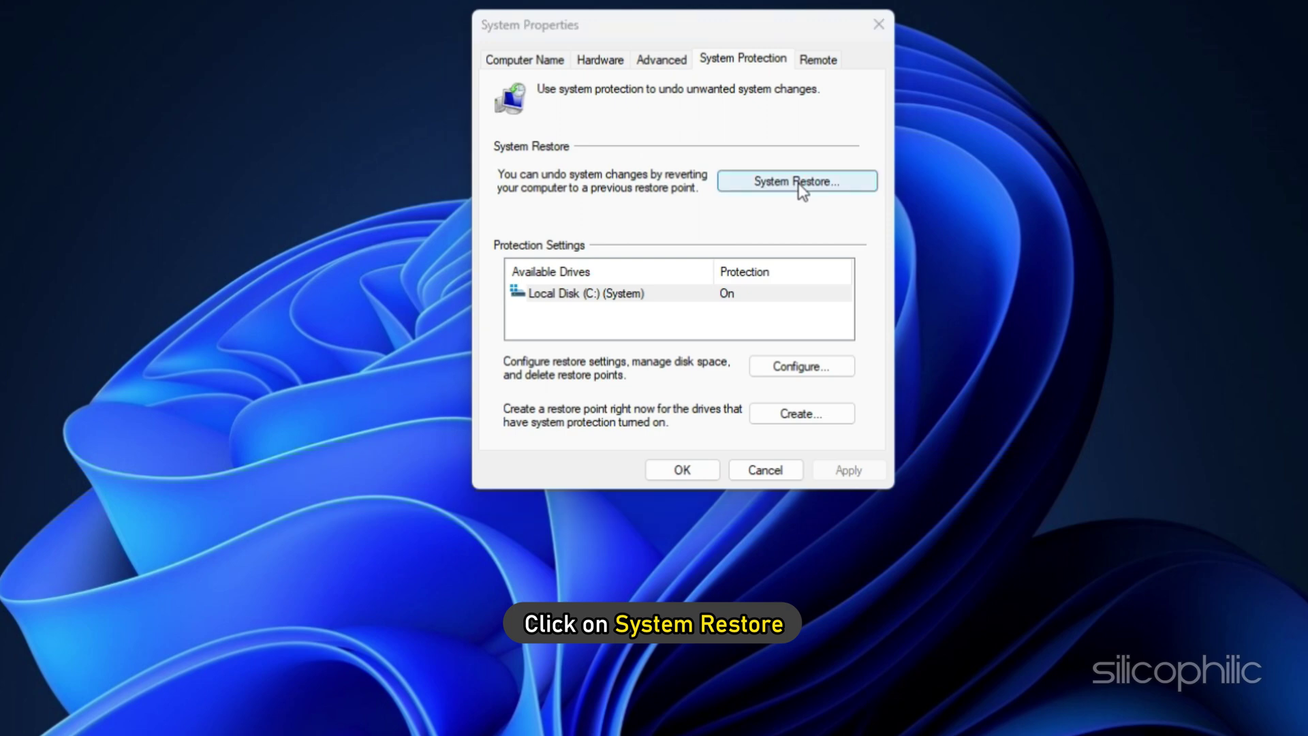
{"action": "left_click", "coordinate": [798, 183]}
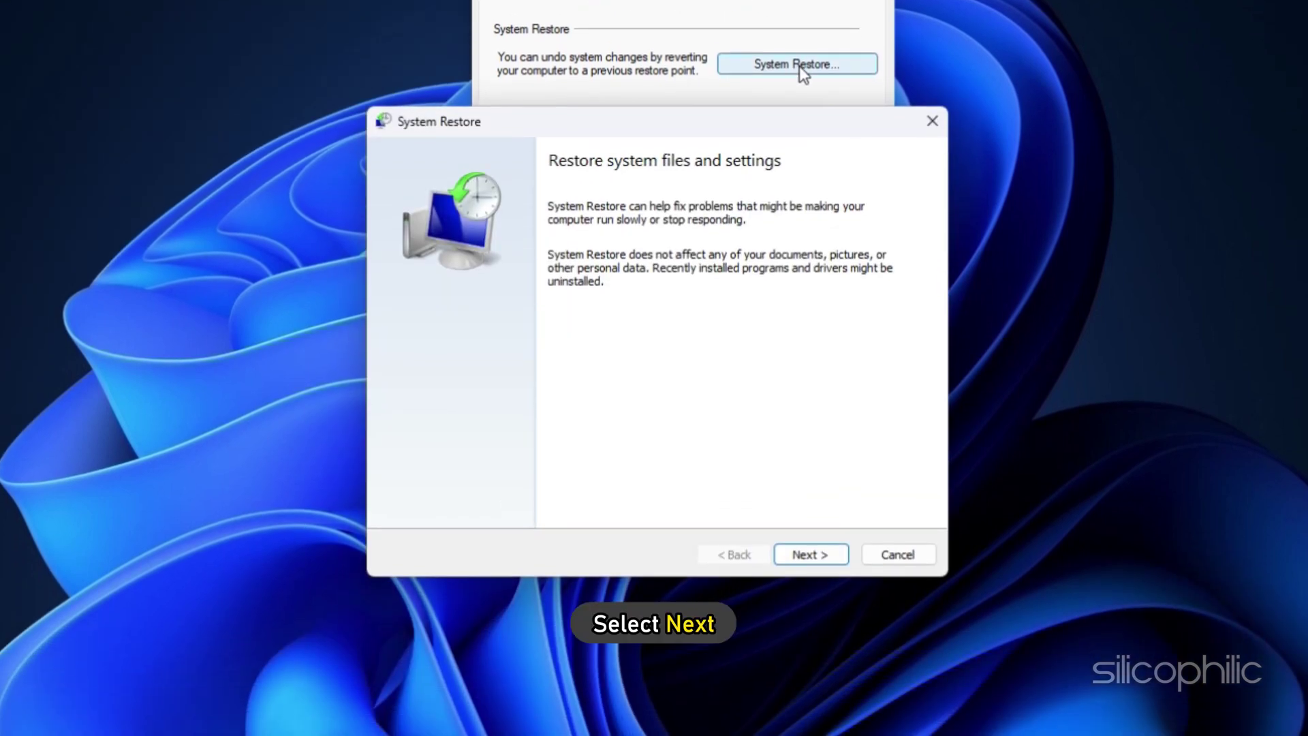
Choose the 'Fresh Computer' restore point and confirm that the restore cannot be interrupted.
{"action": "left_click", "coordinate": [808, 553]}
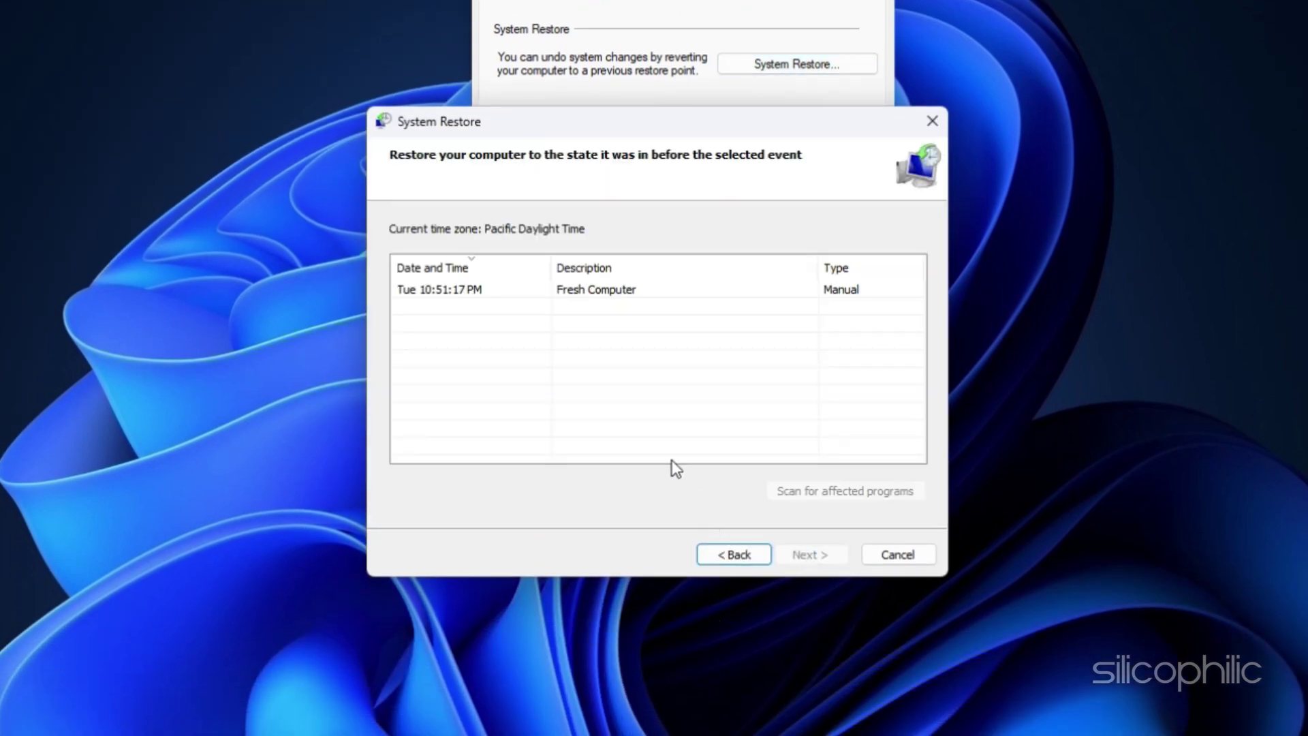
{"action": "left_click", "coordinate": [492, 290]}
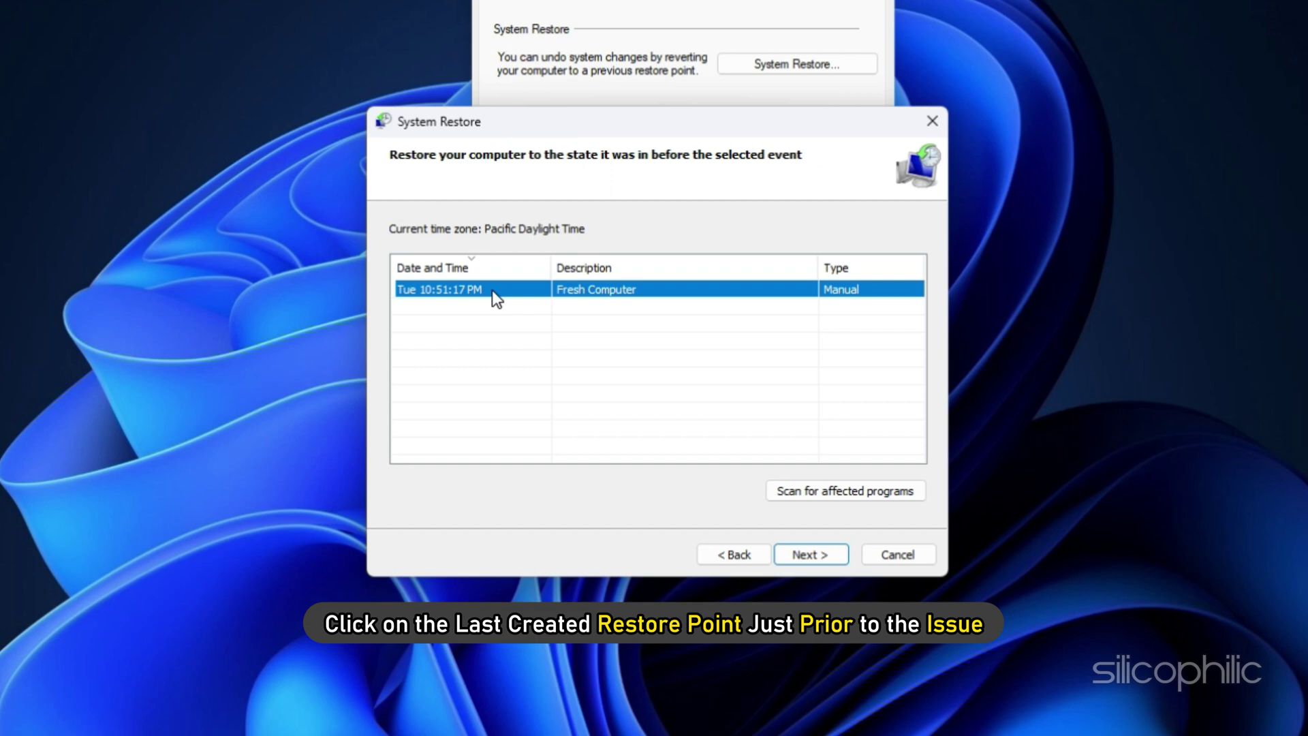
{"action": "left_click", "coordinate": [811, 553]}
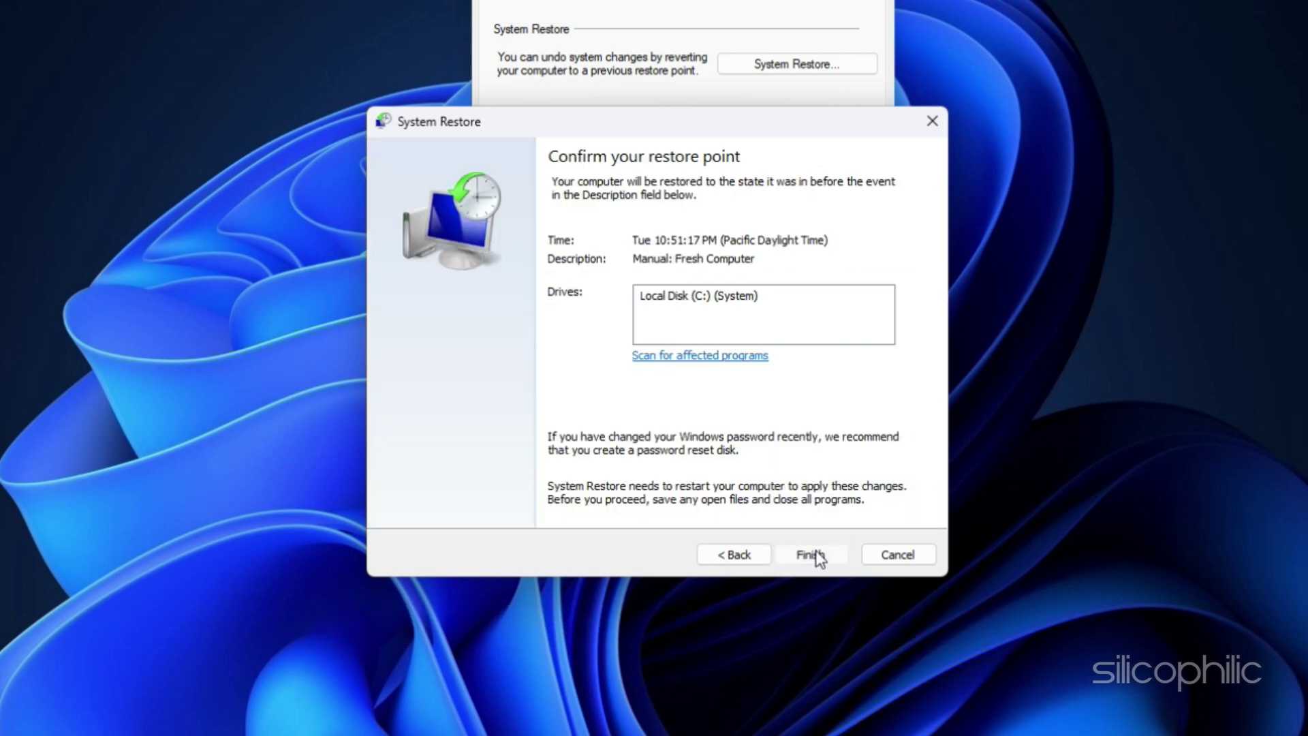
{"action": "left_click", "coordinate": [816, 555]}
{"action": "left_click", "coordinate": [790, 379]}
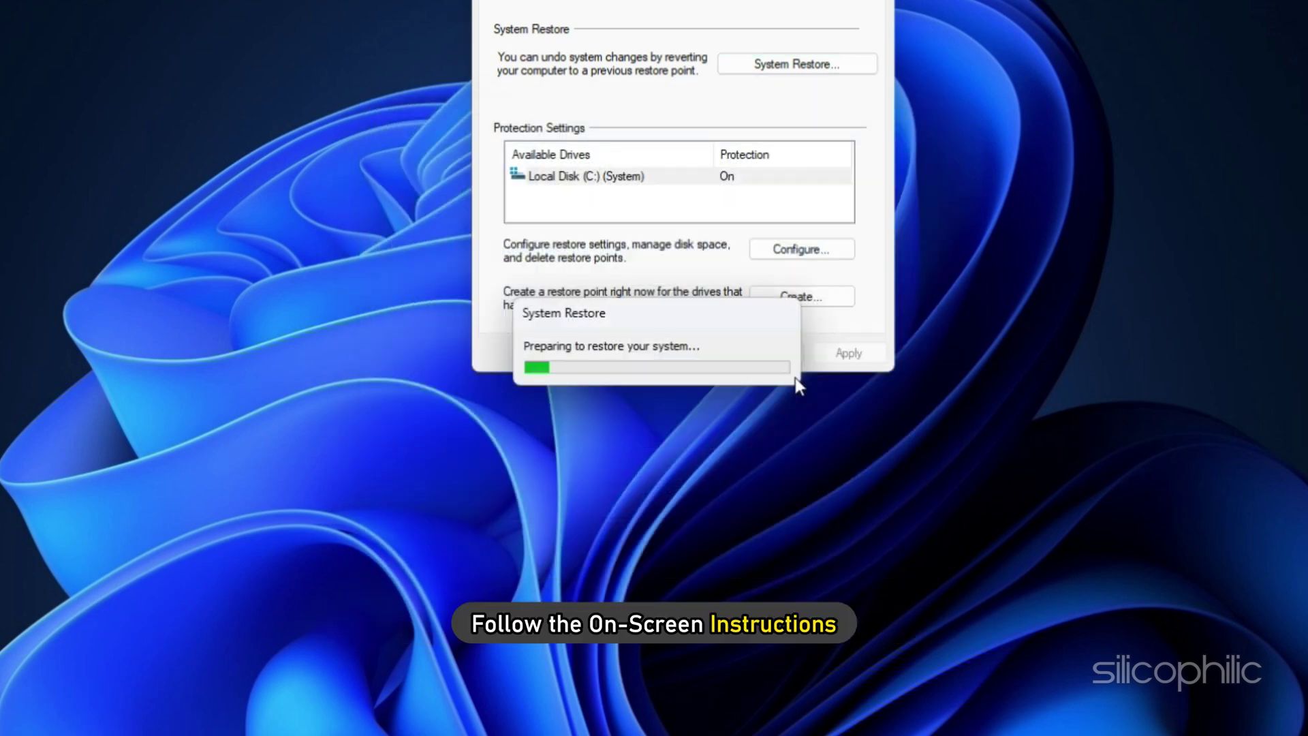